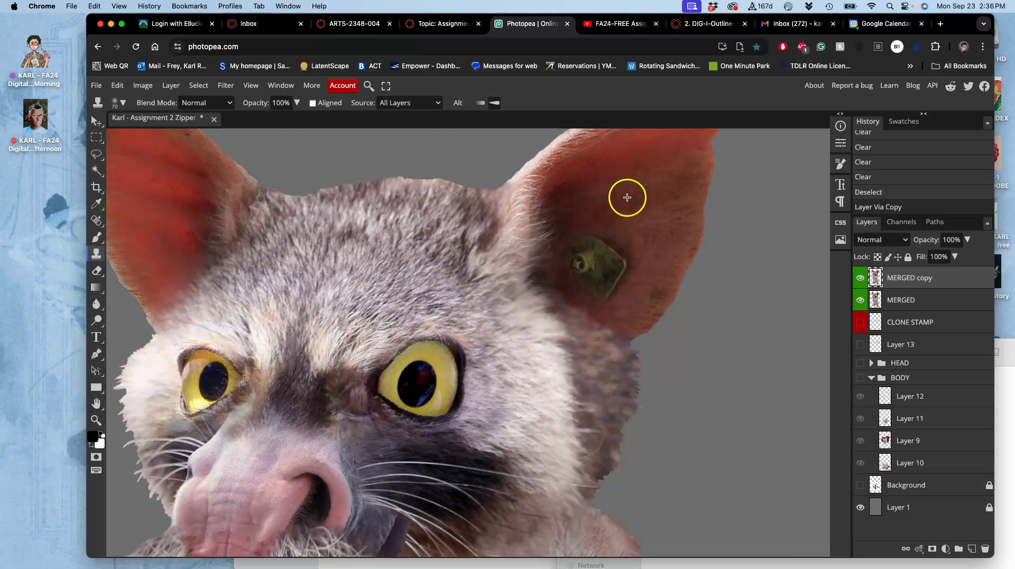
- Clone ear texture over the green tag inside the right-hand ear on MERGED copy, and set the clone brush to 72 px with 0% hardness
alt+click(595, 237)
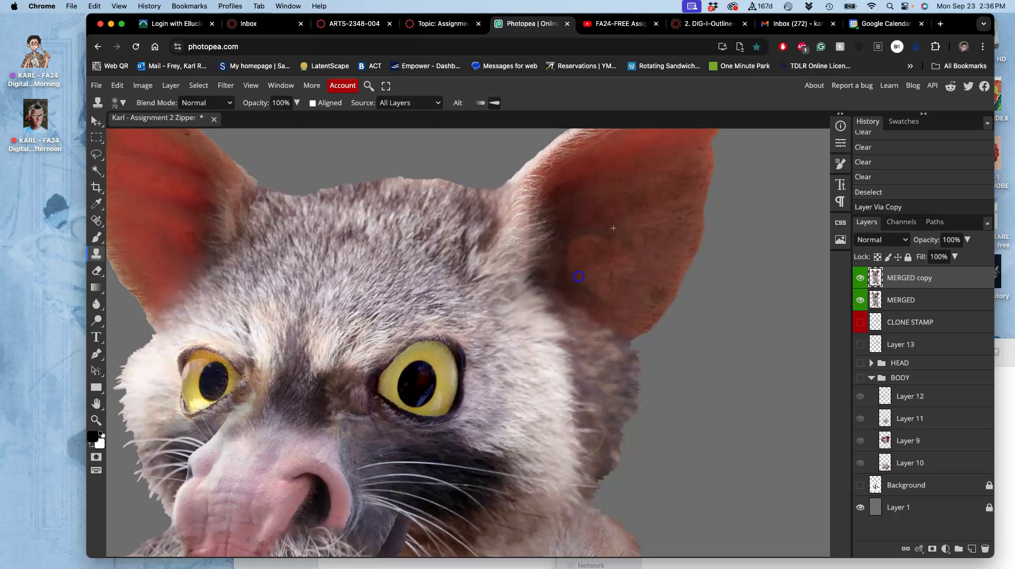
mouse_move(593, 235)
mouse_down()
mouse_move(596, 219)
mouse_move(578, 210)
mouse_up()
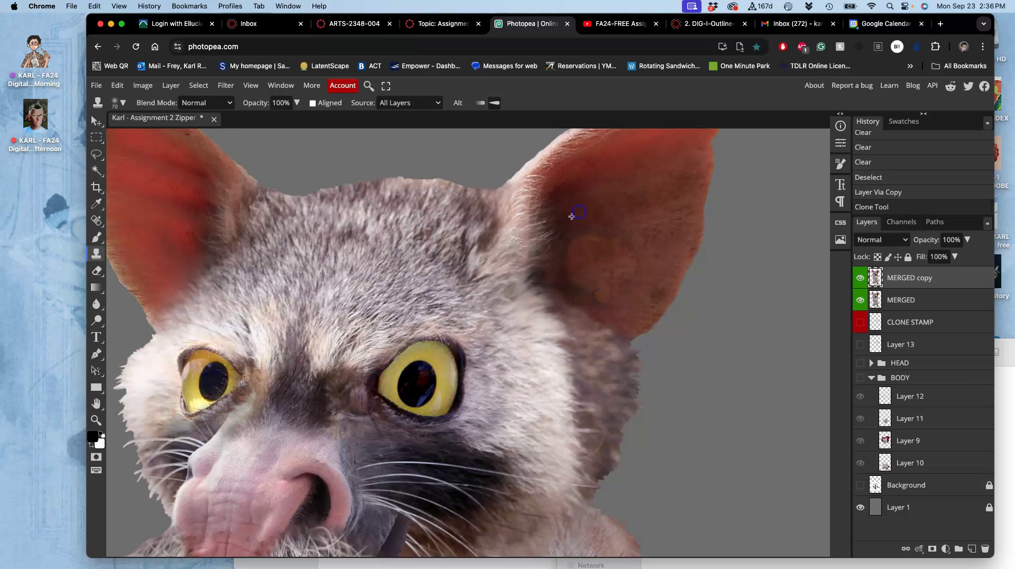
click(119, 102)
mouse_move(199, 133)
mouse_down()
mouse_move(217, 134)
mouse_move(198, 133)
mouse_up()
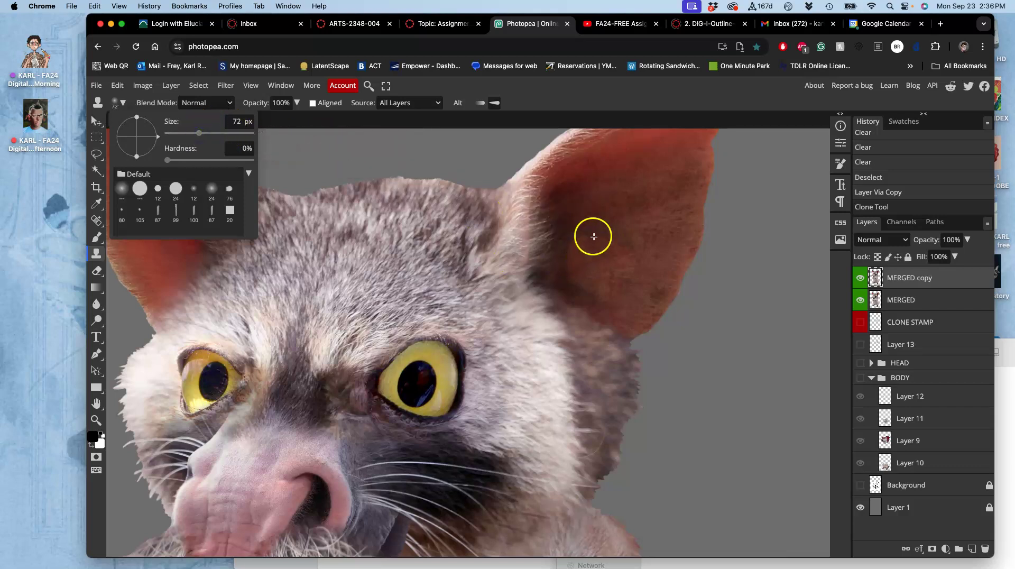
click(582, 237)
drag(581, 242, 588, 240)
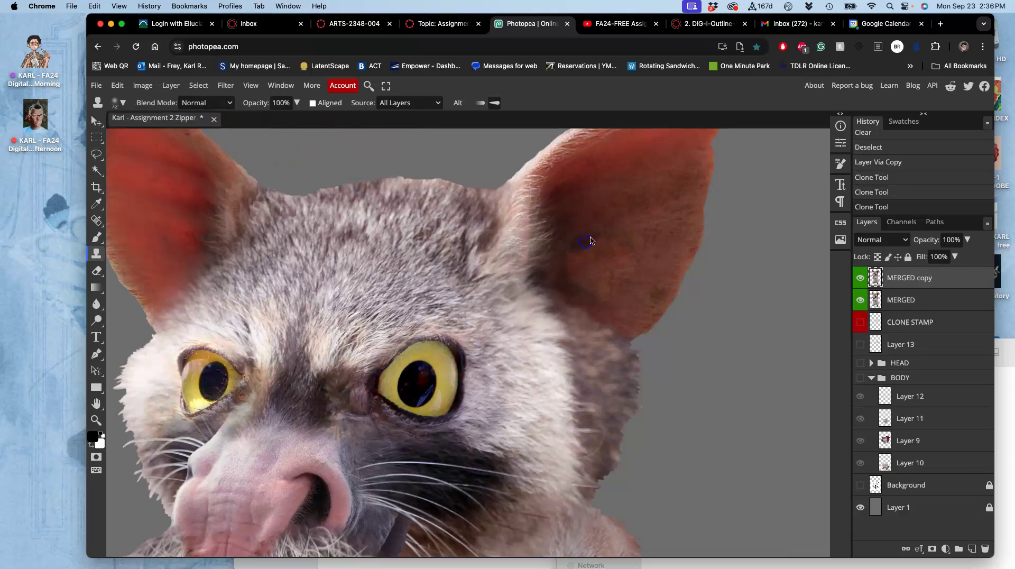
key(super+z)
key(super+z)
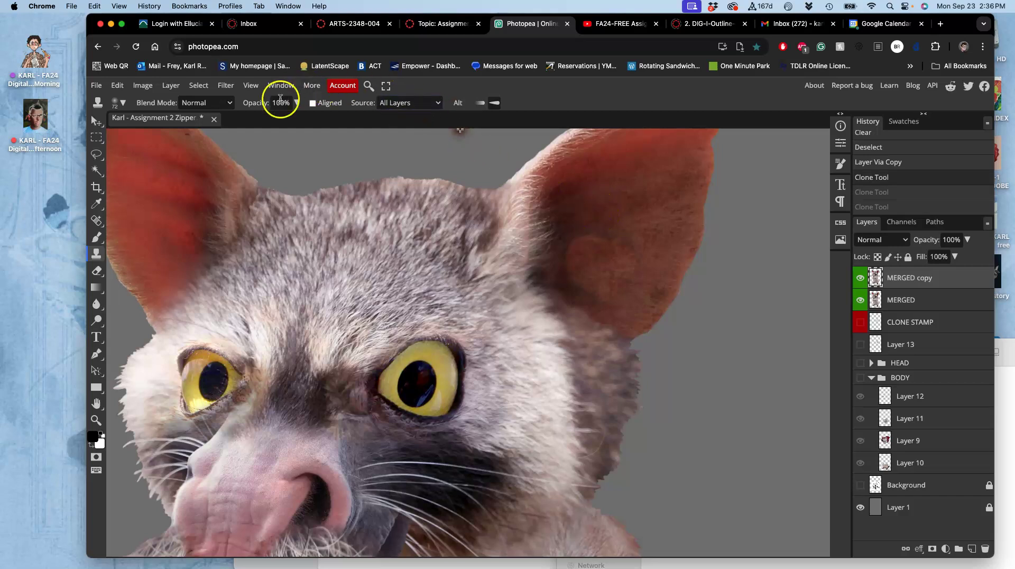
- Lower the Clone Stamp opacity to 62% and undo the stray stroke beside the ear
click(297, 103)
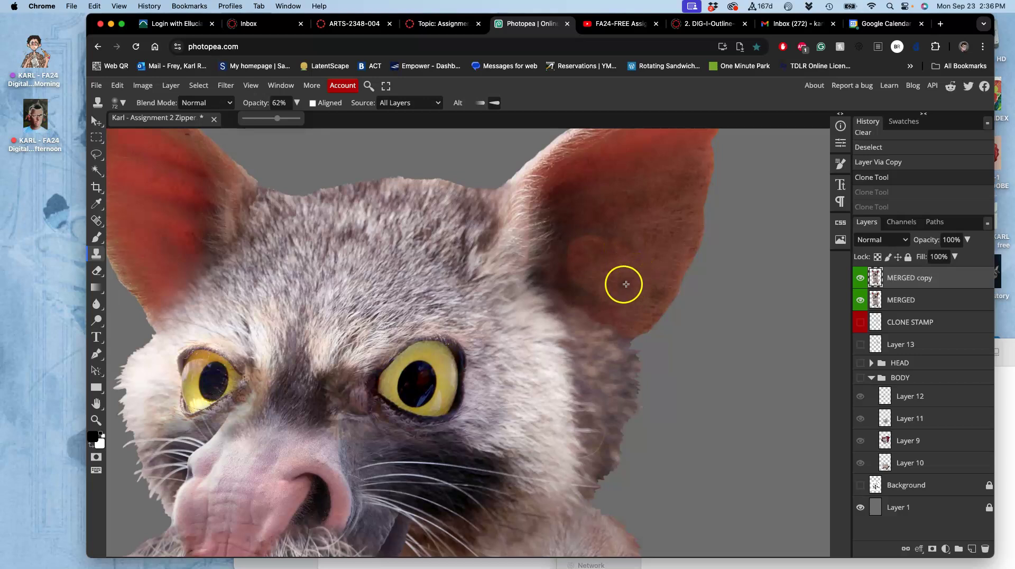
click(752, 235)
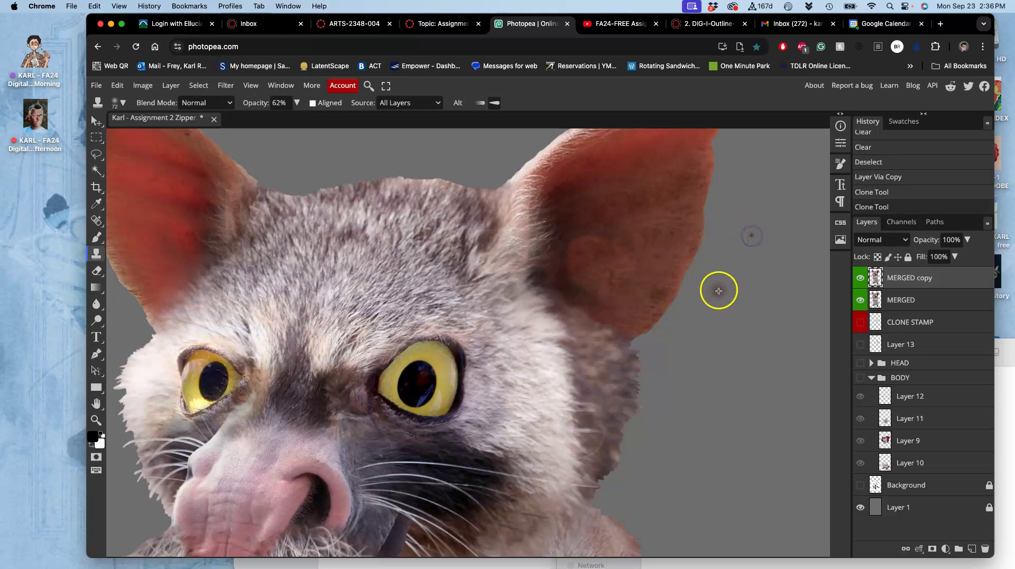
key(super+equal)
drag(717, 250, 547, 324)
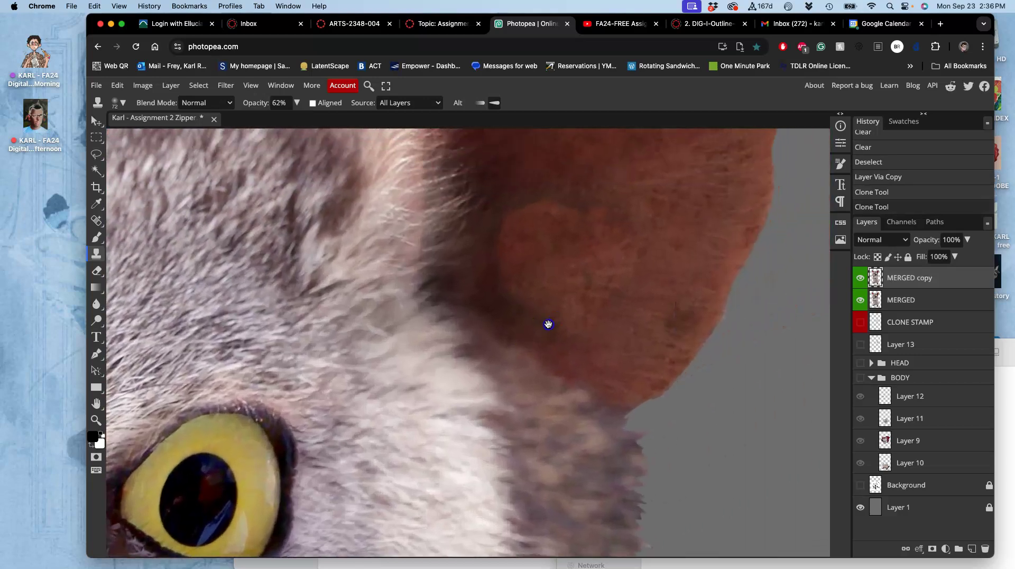
key(super+z)
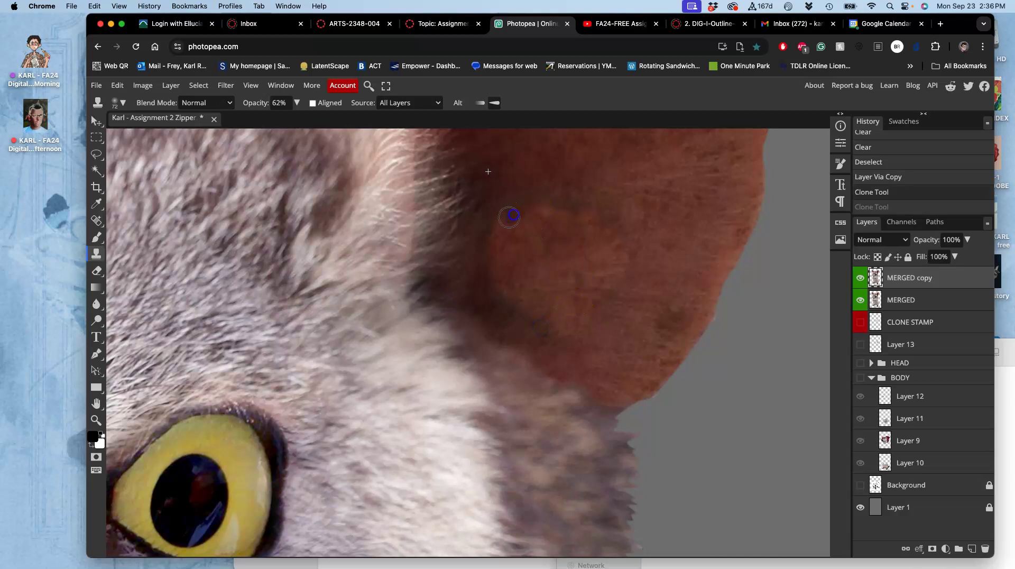
- Blend the edges of the cloned patch inside the right-hand ear with sampled ear texture at 62% opacity
drag(556, 215, 562, 216)
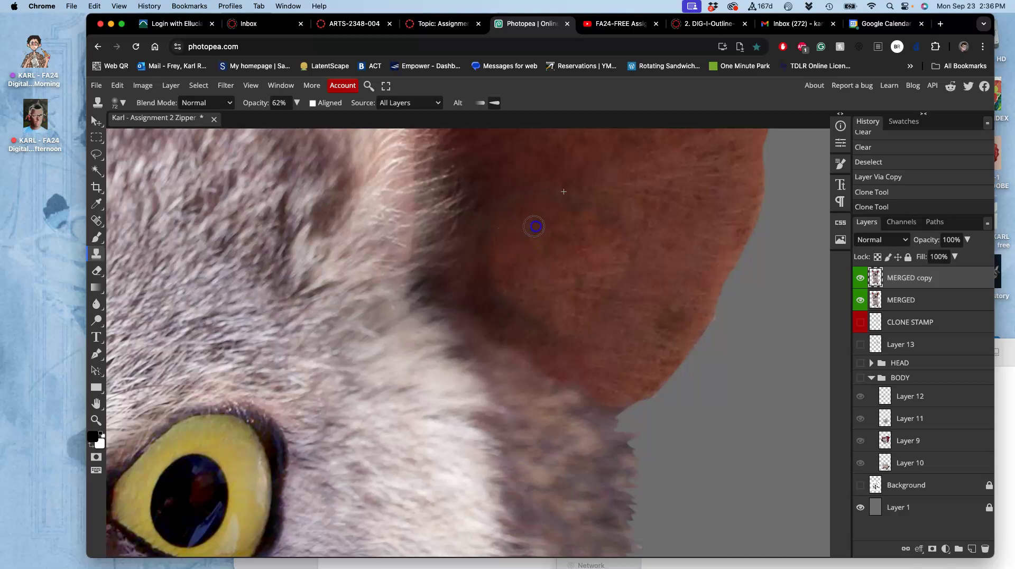
click(592, 188)
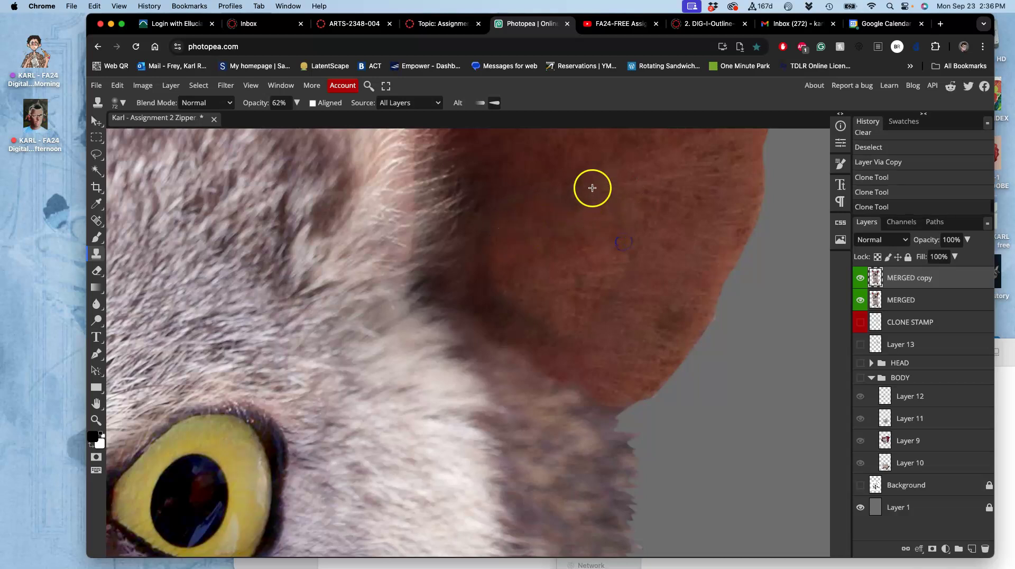
click(494, 313)
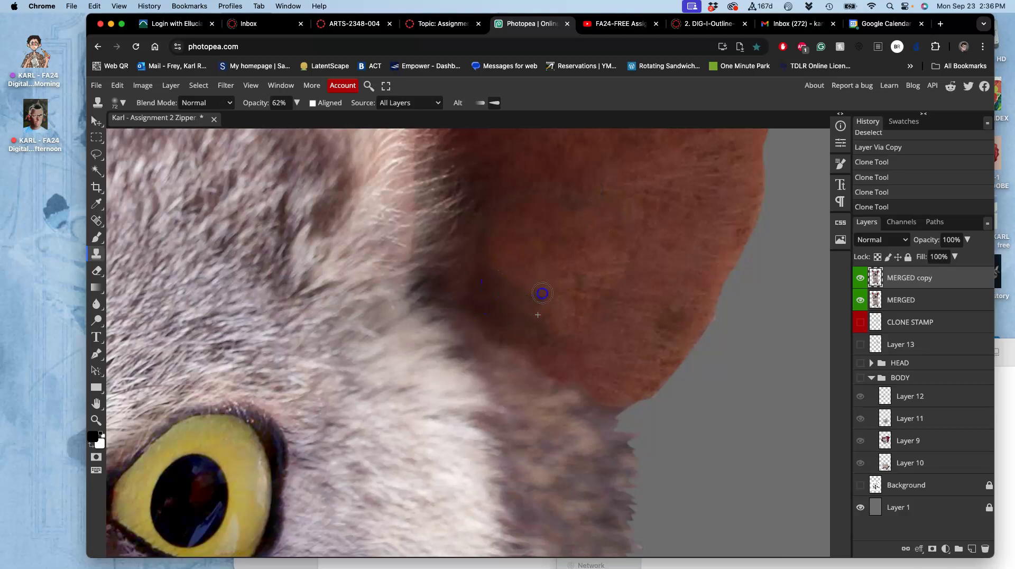
click(631, 269)
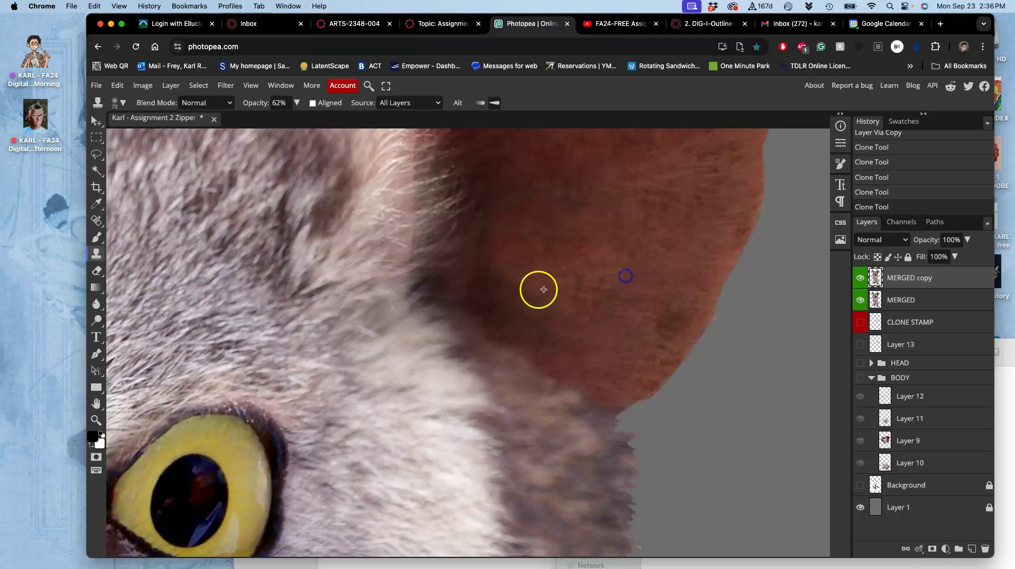
click(500, 256)
key(super+z)
alt+click(499, 299)
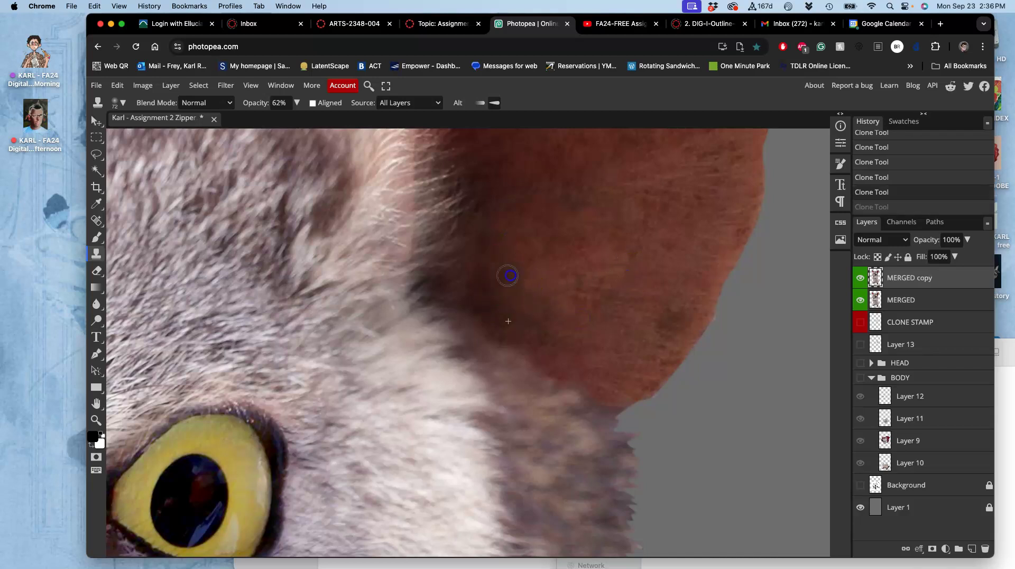
click(539, 280)
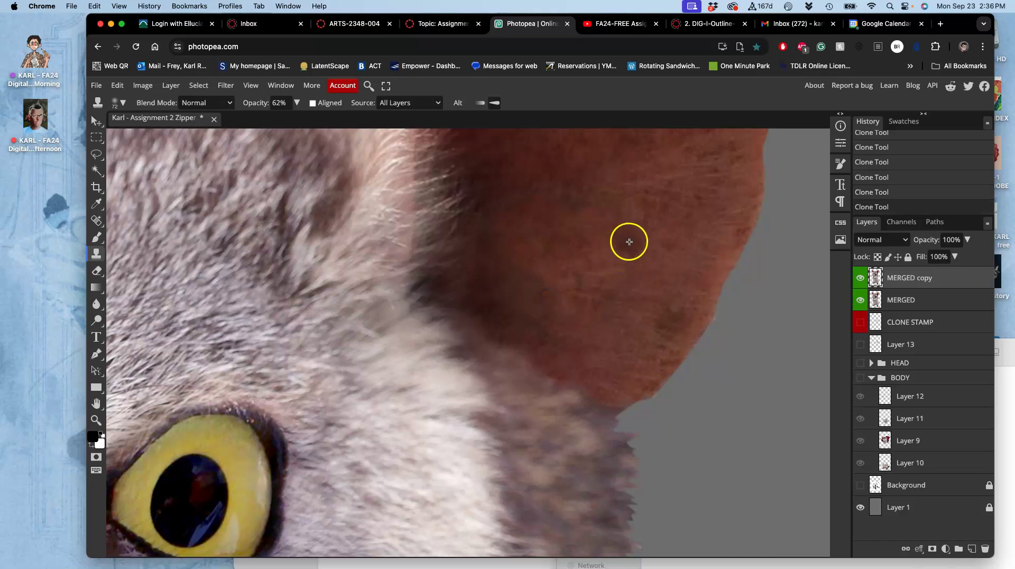
- Compare the ear before and after retouching by switching the visibility of MERGED copy off and on
scroll(626, 238, down, 2)
key(super+minus)
drag(520, 296, 786, 320)
click(860, 278)
click(860, 278)
click(860, 277)
click(860, 278)
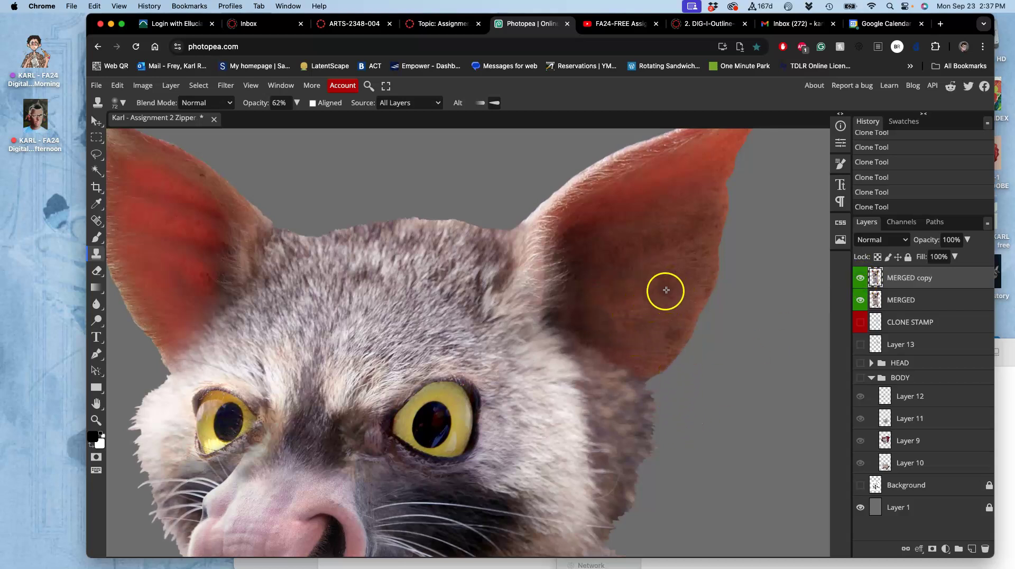
- Clone surrounding fur over the dark, blurry patches on the creature's belly with the Clone Stamp
mouse_move(523, 311)
mouse_down()
mouse_move(618, 288)
mouse_move(565, 325)
mouse_move(604, 252)
mouse_up()
mouse_move(576, 323)
mouse_down()
mouse_move(564, 254)
mouse_move(544, 290)
mouse_move(566, 301)
mouse_move(537, 274)
mouse_move(539, 344)
mouse_move(525, 344)
mouse_move(534, 342)
mouse_move(539, 290)
mouse_move(528, 354)
mouse_up()
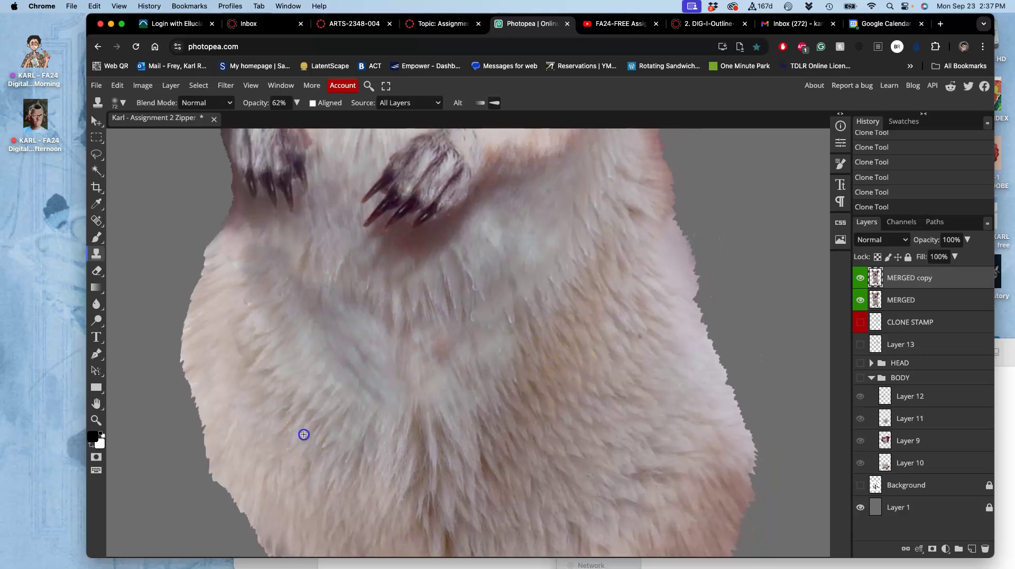
mouse_move(307, 293)
mouse_down()
mouse_move(329, 285)
mouse_move(340, 296)
mouse_up()
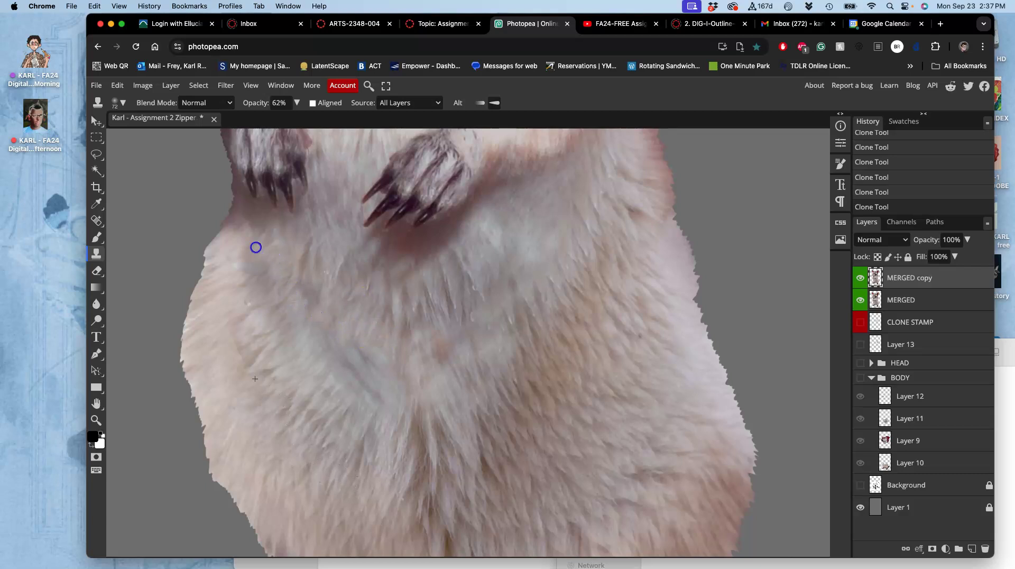
alt+click(347, 363)
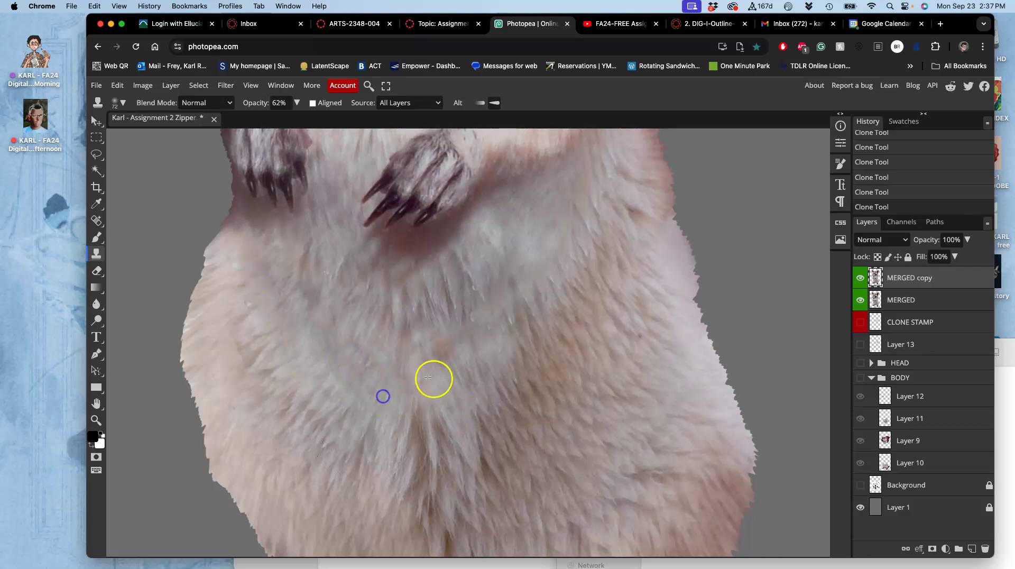
- Compare the belly fur before and after cloning by switching the visibility of MERGED copy off and on
drag(569, 405, 551, 251)
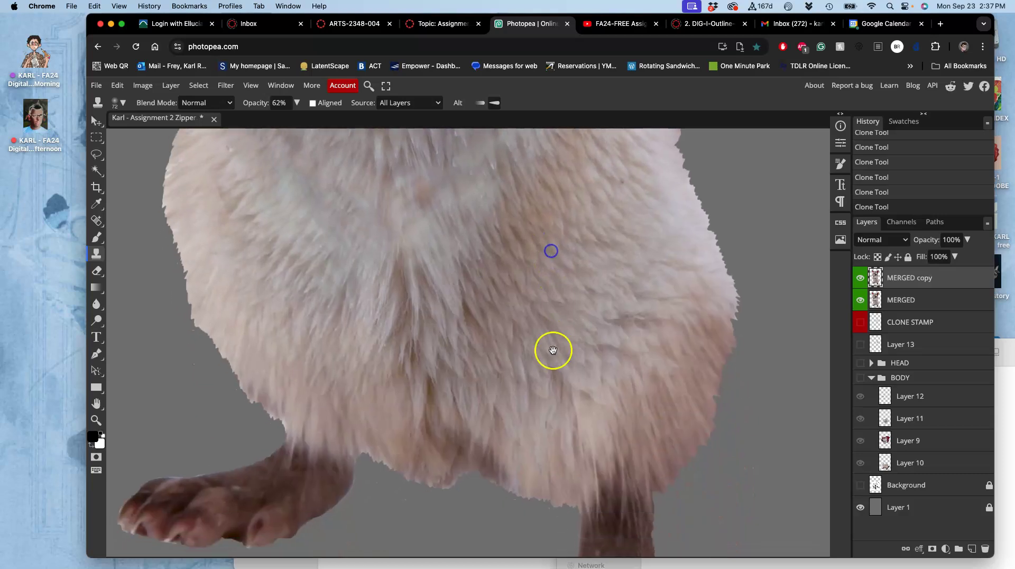
drag(553, 350, 576, 491)
click(859, 278)
click(859, 279)
click(860, 278)
click(861, 277)
click(861, 277)
click(861, 277)
click(865, 274)
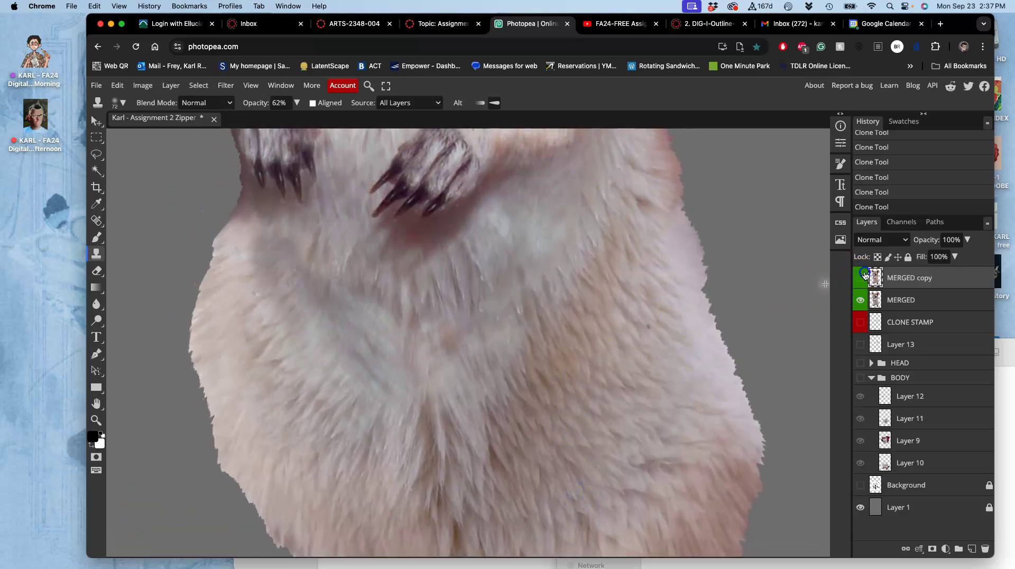
click(861, 277)
- Set up the Sharpen Tool for the moustache with a 129 px brush, leaving hardness at 0%
mouse_move(619, 415)
mouse_down()
mouse_move(603, 366)
mouse_move(617, 306)
mouse_move(578, 277)
mouse_move(603, 363)
mouse_up()
drag(581, 280, 585, 406)
drag(577, 317, 588, 443)
drag(573, 349, 566, 390)
drag(571, 342, 501, 333)
mouse_move(505, 288)
mouse_down()
mouse_move(514, 350)
mouse_move(591, 356)
mouse_move(585, 369)
mouse_move(550, 356)
mouse_up()
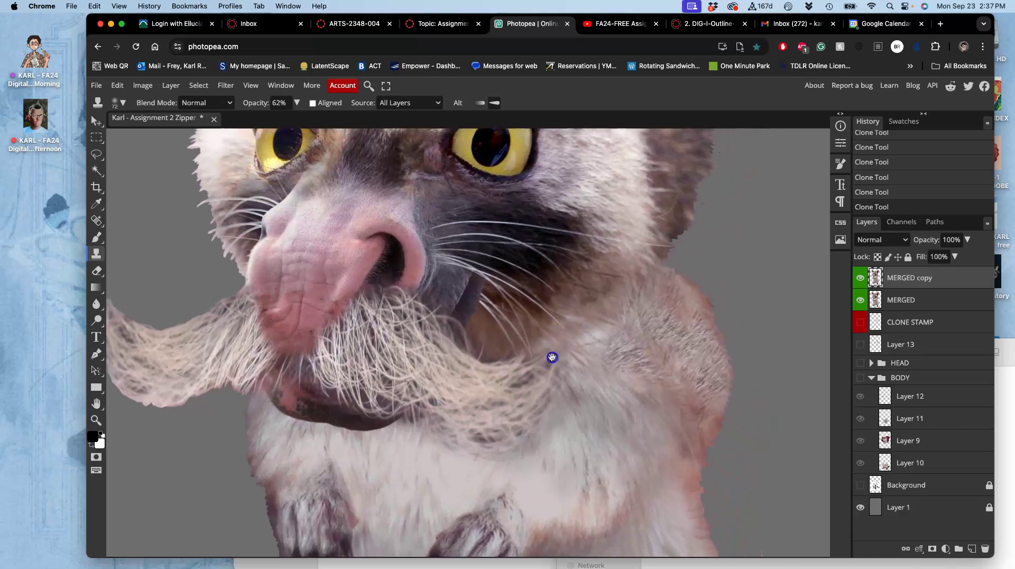
drag(493, 391, 496, 421)
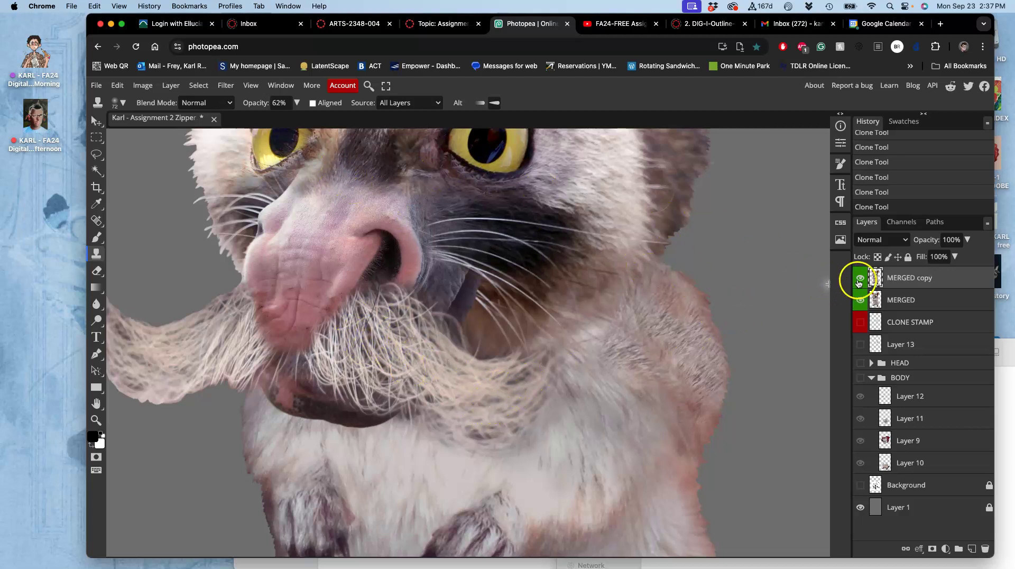
click(98, 303)
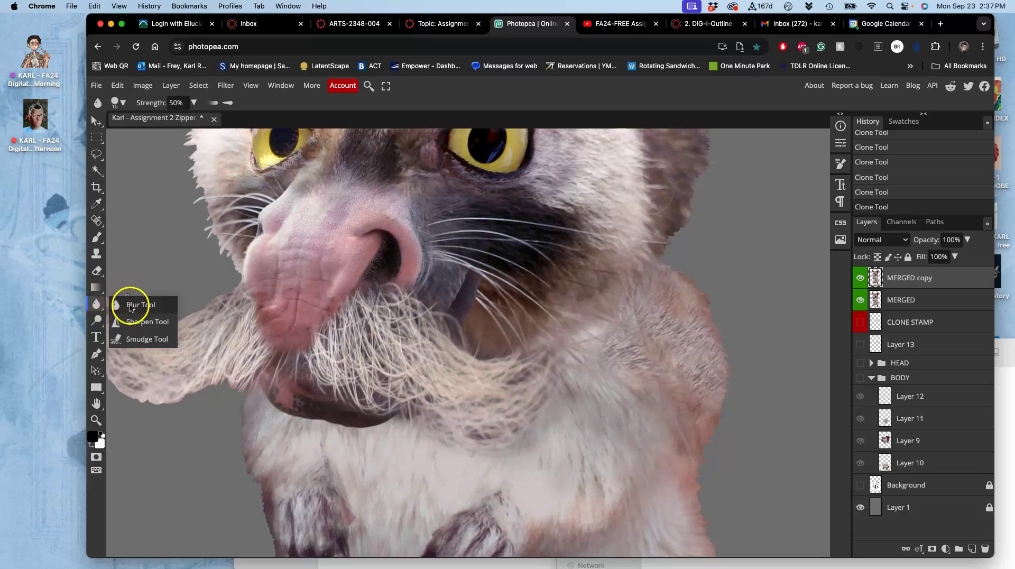
click(137, 322)
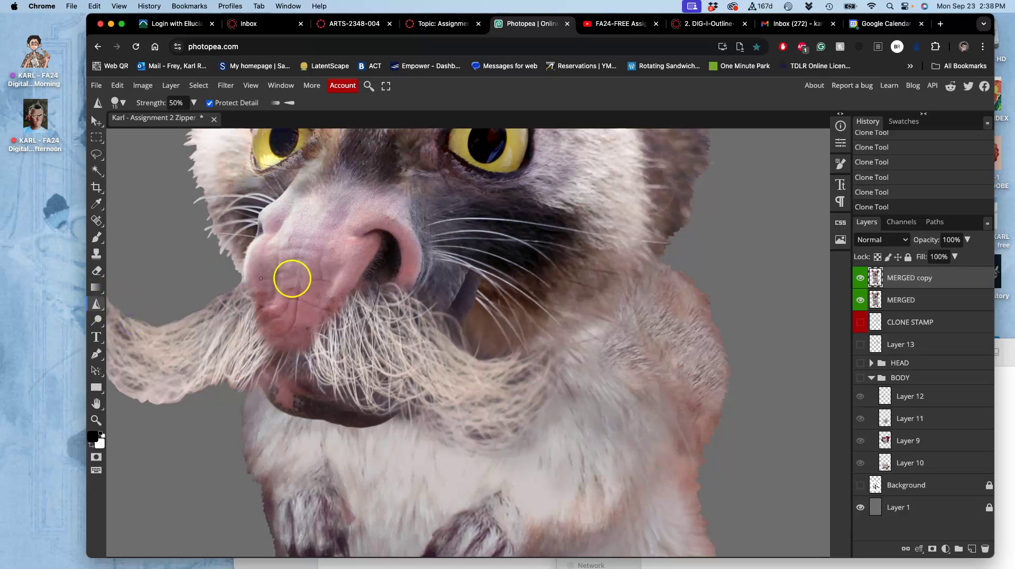
click(118, 102)
mouse_move(184, 133)
mouse_down()
mouse_move(206, 133)
mouse_move(169, 160)
mouse_up()
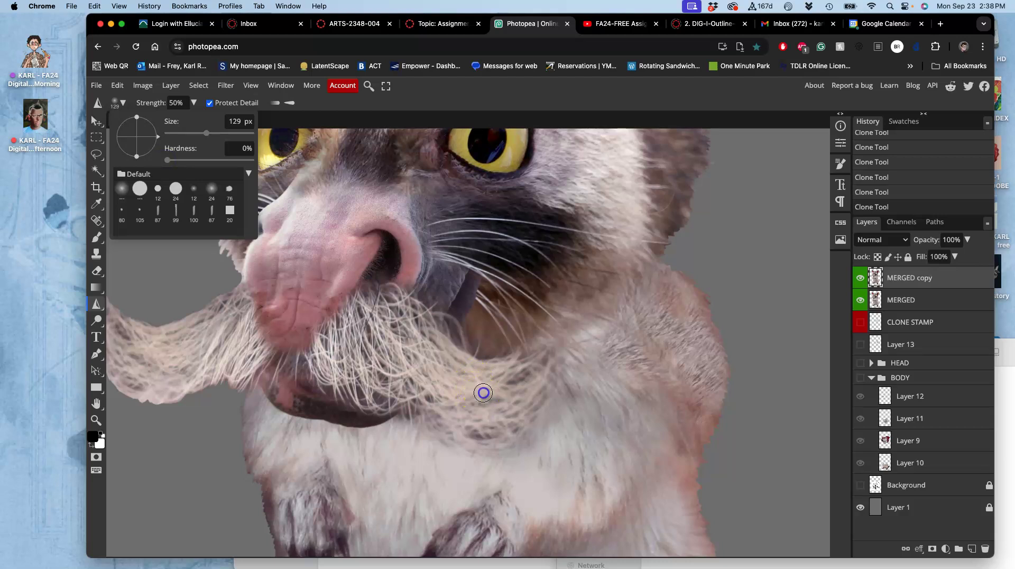
- Sharpen the hairs along the right half of the moustache, including its lower edge
click(486, 388)
mouse_move(464, 397)
mouse_down()
mouse_move(483, 369)
mouse_move(506, 374)
mouse_up()
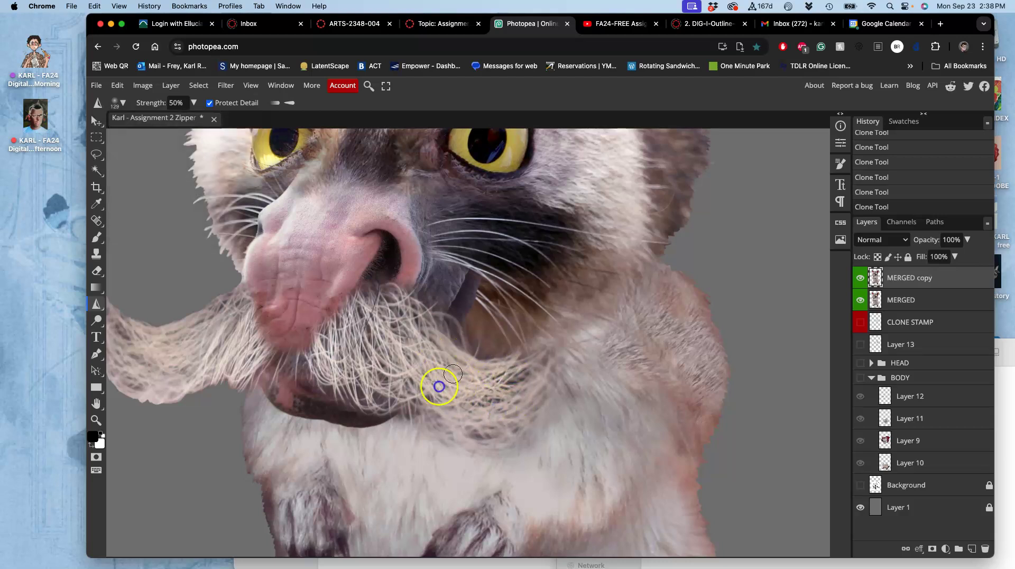
mouse_move(458, 355)
mouse_down()
mouse_move(493, 364)
mouse_move(464, 412)
mouse_up()
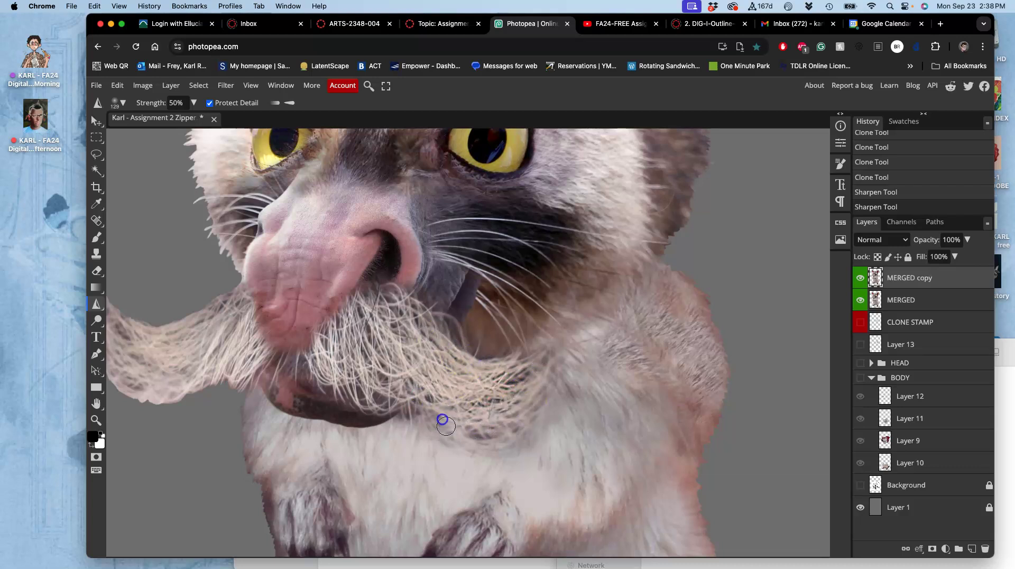
drag(494, 443, 458, 435)
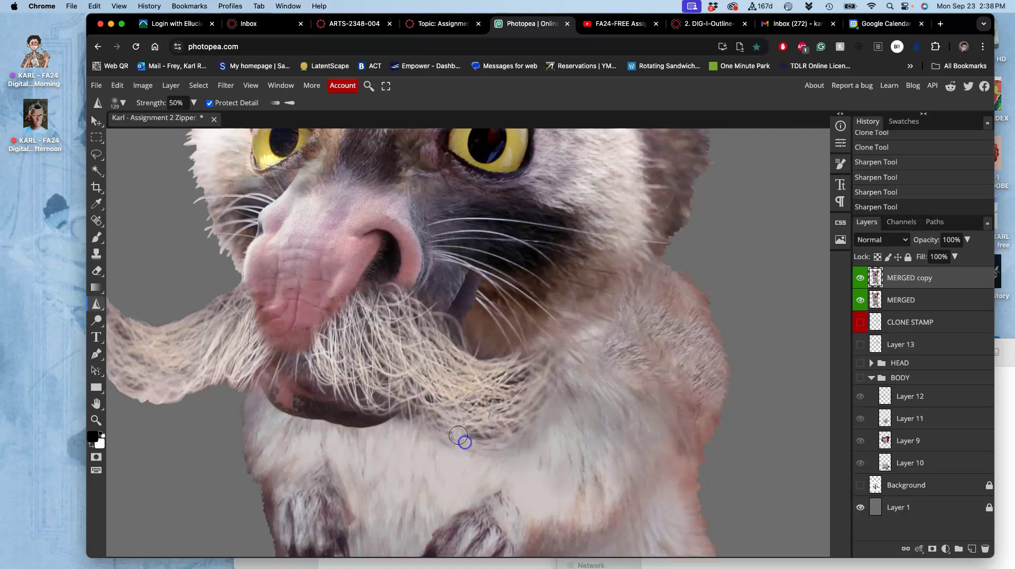
- Compare the moustache before and after sharpening by switching the visibility of MERGED copy off and on
click(860, 277)
click(861, 278)
click(861, 277)
click(860, 277)
click(858, 278)
- Sharpen the hairs along the left half of the moustache
mouse_move(134, 351)
mouse_down()
mouse_move(120, 356)
mouse_move(136, 375)
mouse_up()
click(157, 342)
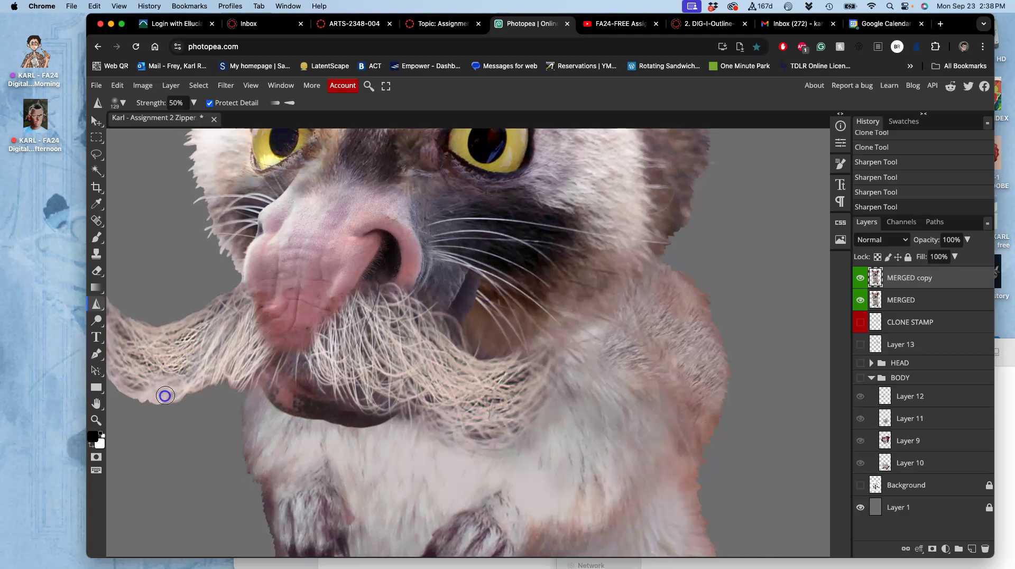
mouse_move(219, 327)
mouse_down()
mouse_move(234, 307)
mouse_move(184, 376)
mouse_up()
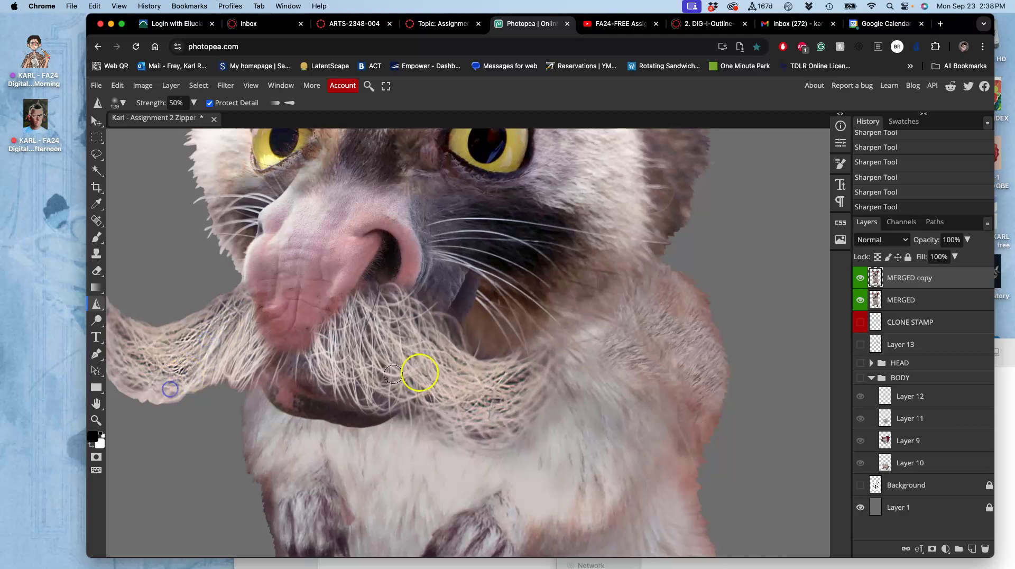
- Sharpen the long white whiskers across the dark fur of the creature's right cheek
scroll(572, 342, down, 5)
drag(571, 342, 588, 368)
click(570, 337)
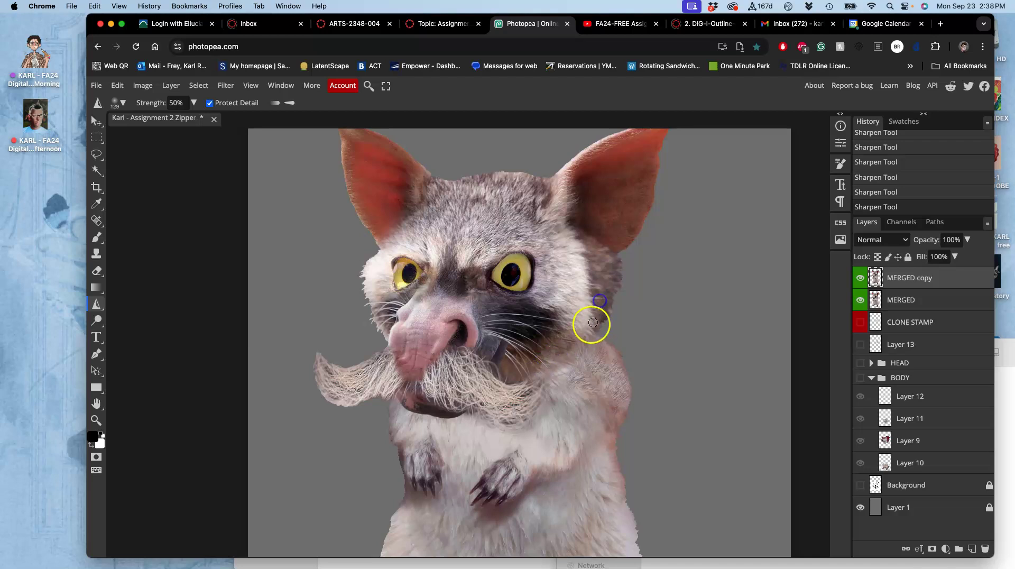
scroll(570, 339, up, 5)
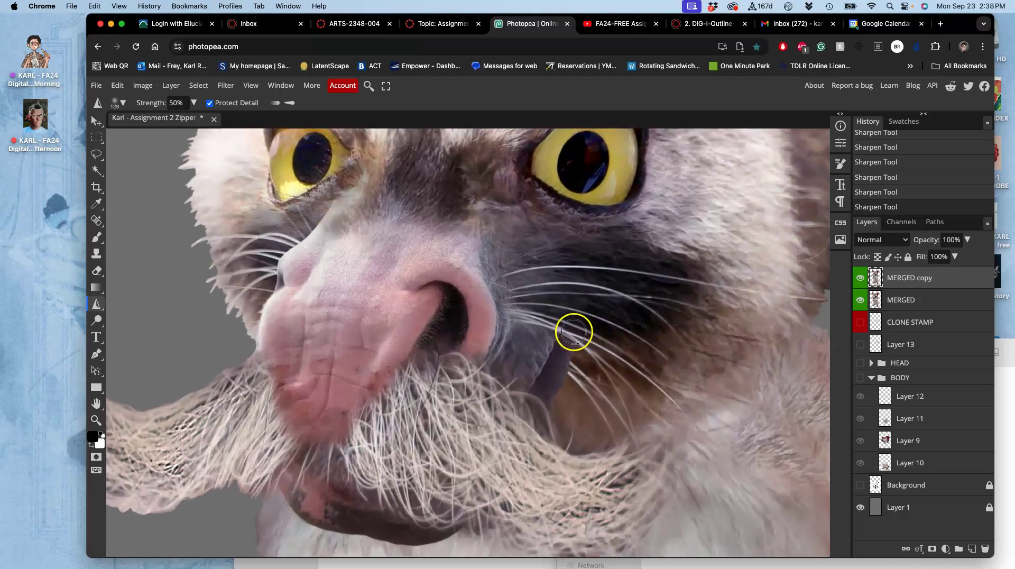
drag(589, 338, 476, 333)
drag(652, 311, 654, 319)
click(597, 404)
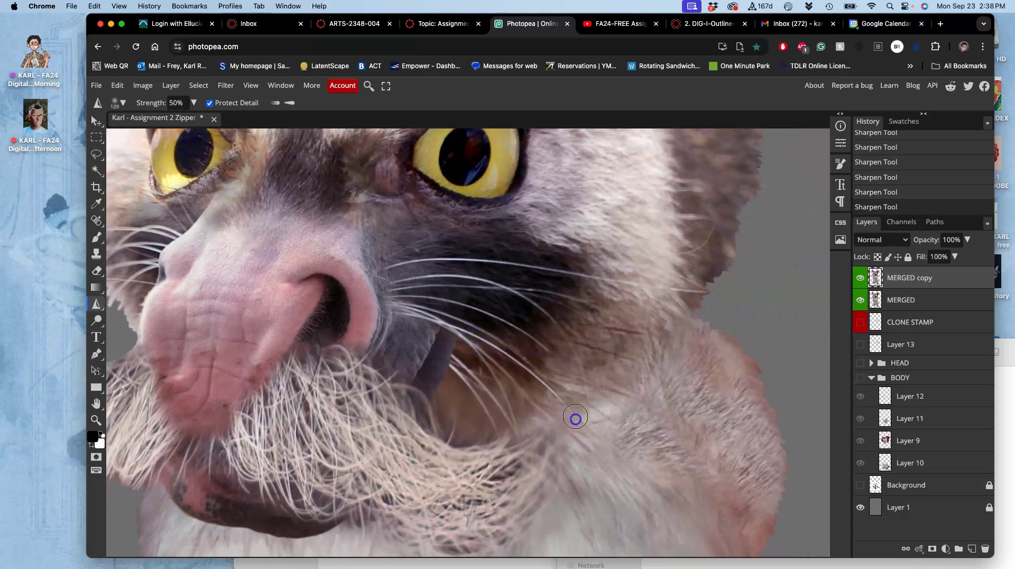
- Sharpen the lower whiskers between the right cheek and the moustache, along with the edge of the dark patch beside the mouth
click(487, 400)
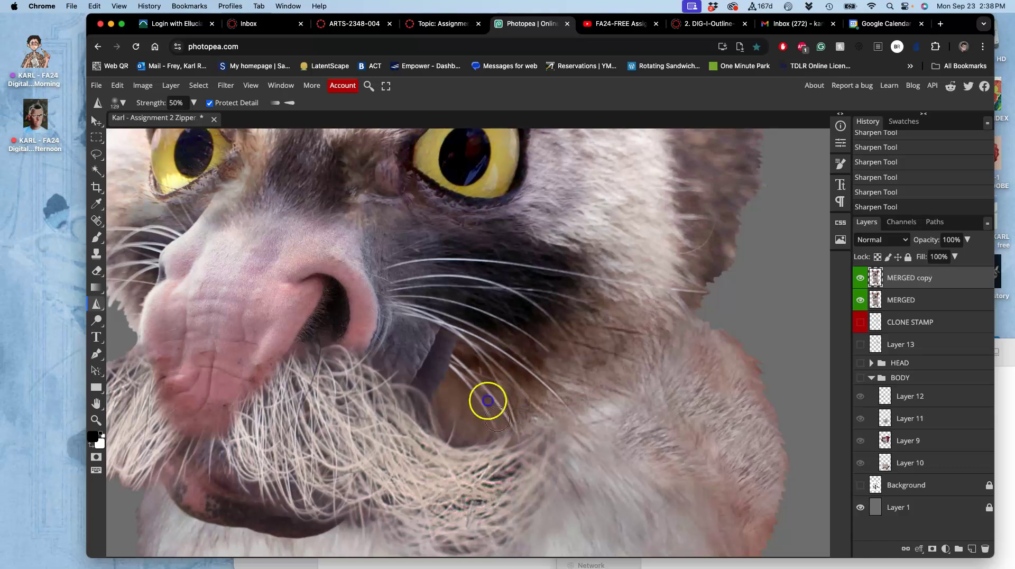
drag(460, 424, 432, 418)
click(424, 411)
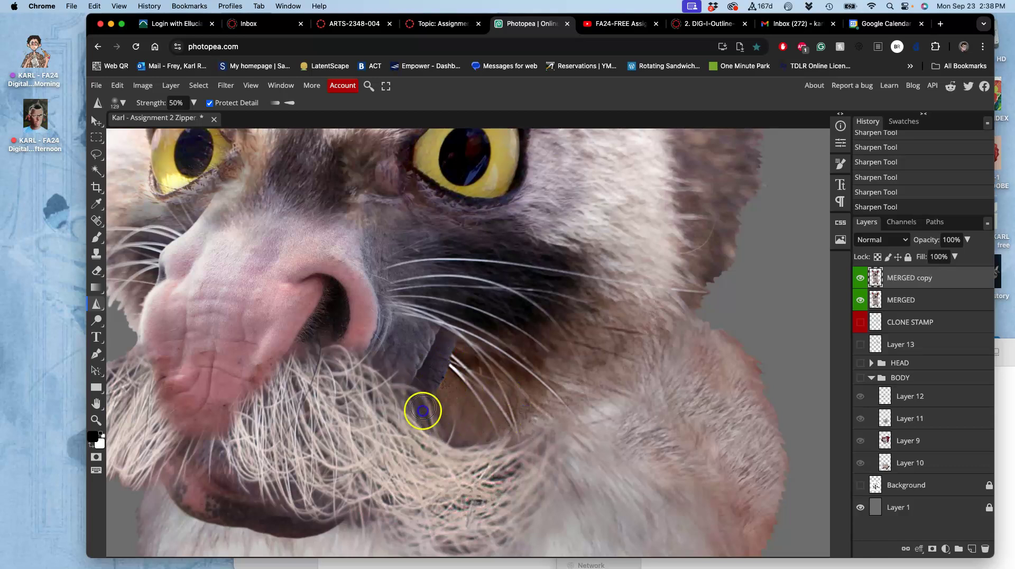
mouse_move(555, 384)
mouse_down()
mouse_move(644, 415)
mouse_move(639, 358)
mouse_move(567, 386)
mouse_move(503, 481)
mouse_move(580, 446)
mouse_move(598, 396)
mouse_move(609, 413)
mouse_move(587, 365)
mouse_move(600, 279)
mouse_up()
click(424, 315)
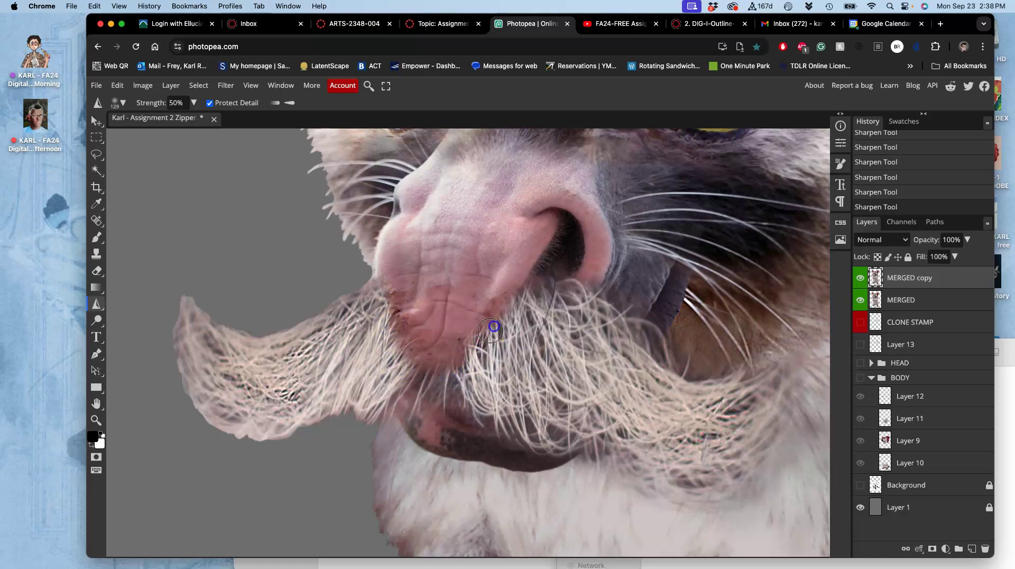
- Sharpen the front-paw claws and the fur where it overlaps the tops of both hind legs
scroll(451, 372, down, 10)
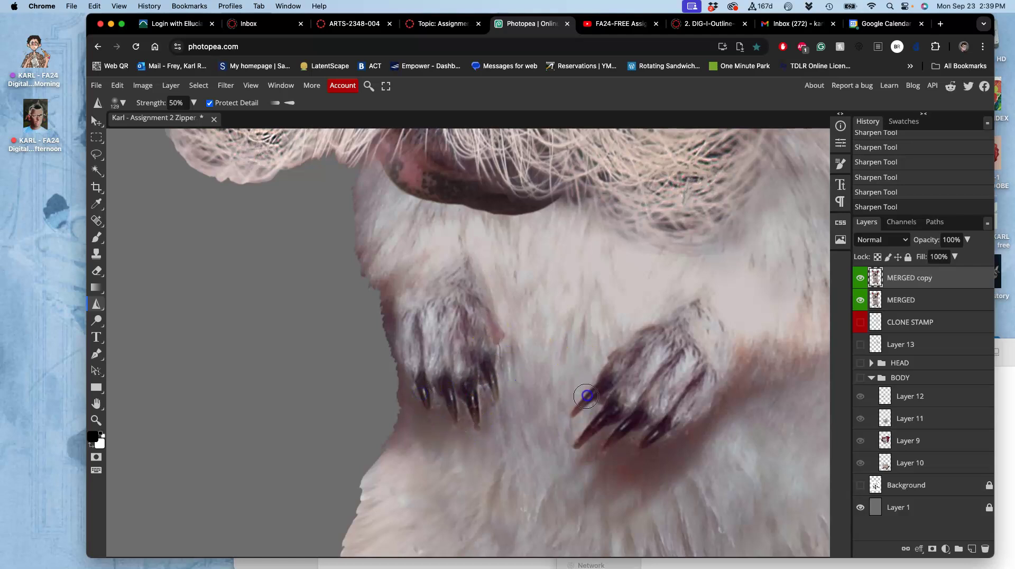
drag(583, 425, 624, 413)
scroll(653, 426, down, 15)
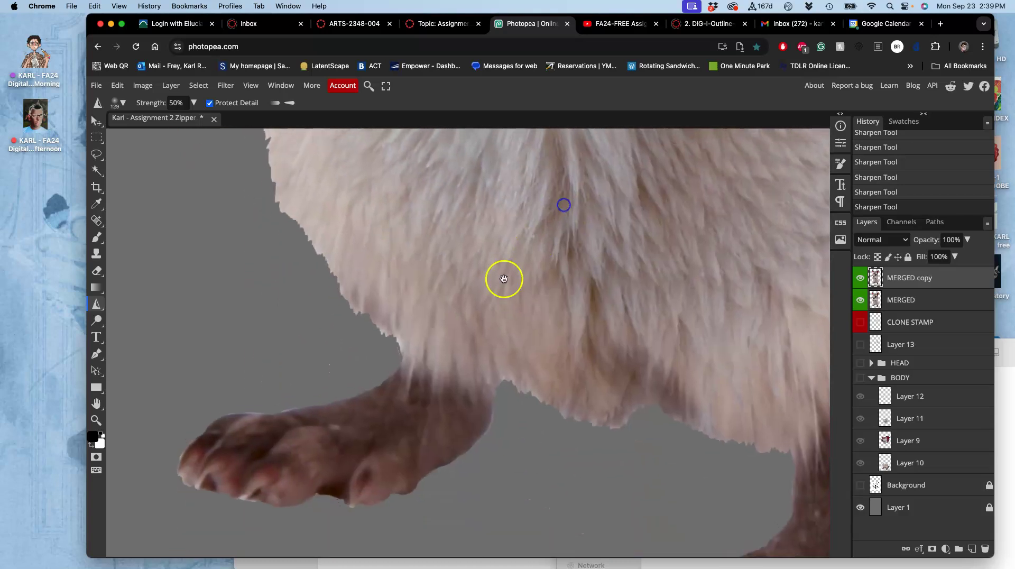
mouse_move(428, 398)
mouse_down()
mouse_move(414, 366)
mouse_move(447, 404)
mouse_move(466, 378)
mouse_move(483, 402)
mouse_move(441, 428)
mouse_move(408, 402)
mouse_up()
scroll(530, 324, right, 5)
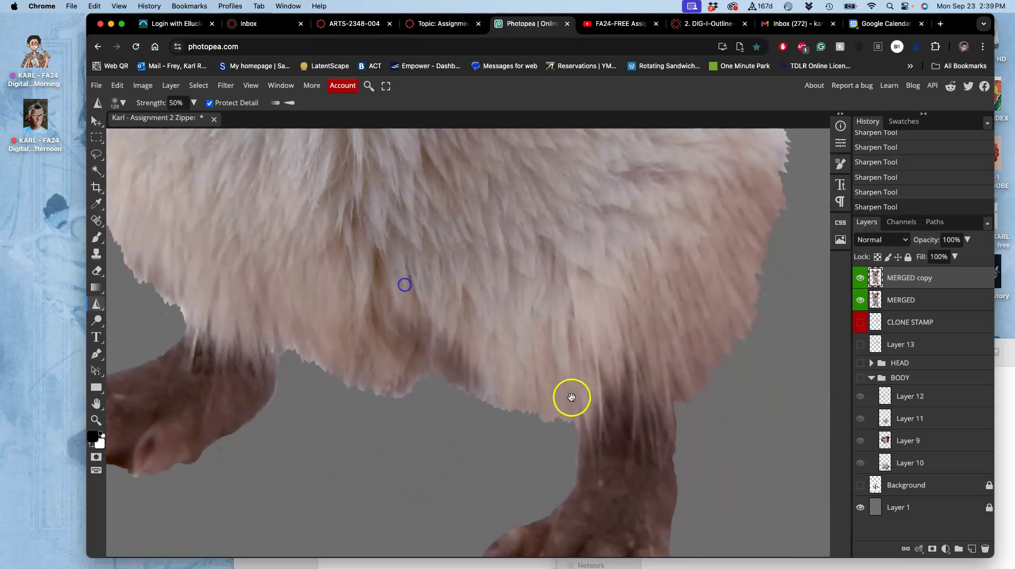
scroll(628, 363, down, 5)
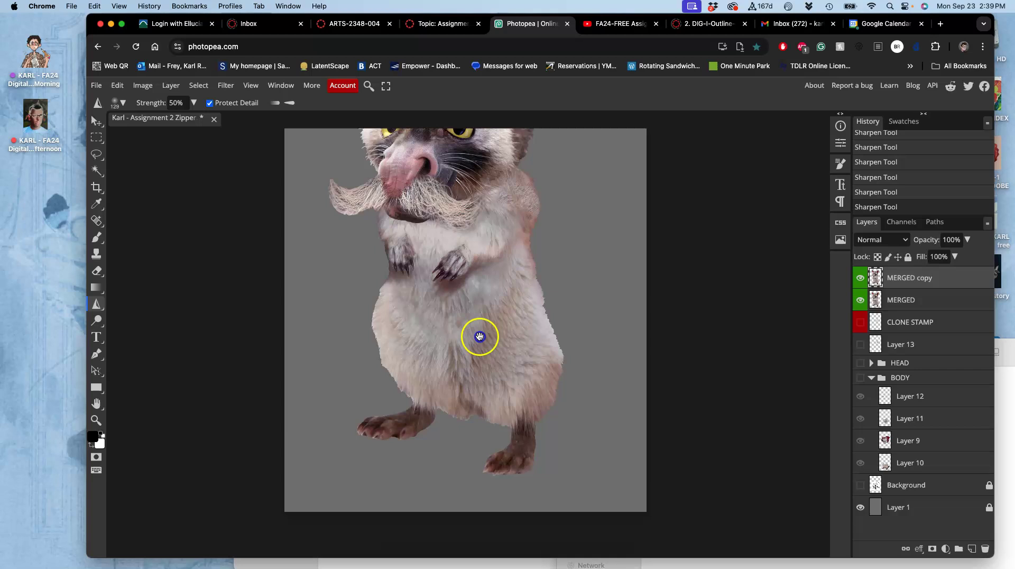
drag(480, 337, 510, 426)
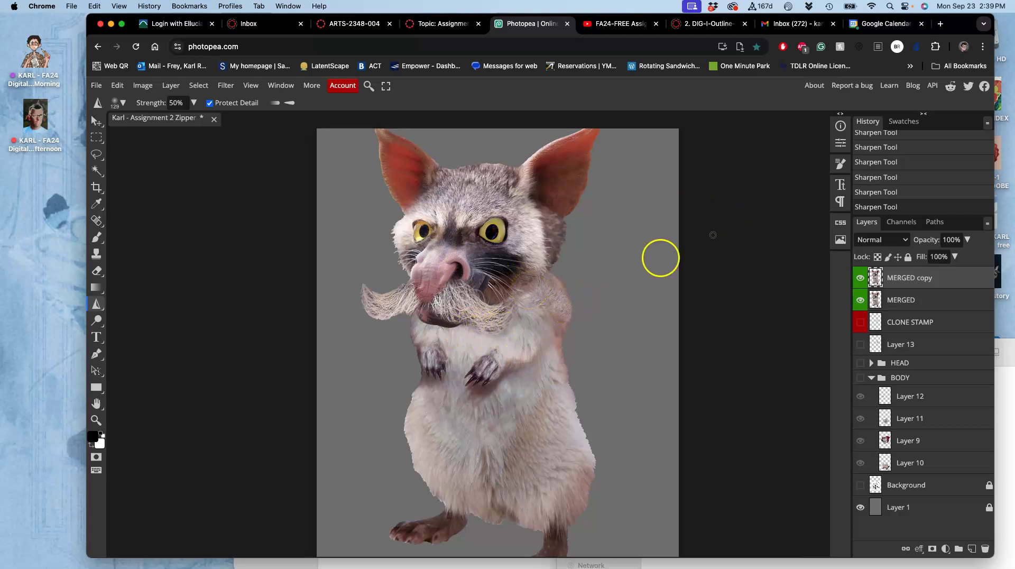
- Compare the whole creature before and after sharpening by switching the visibility of MERGED copy off and on
click(911, 285)
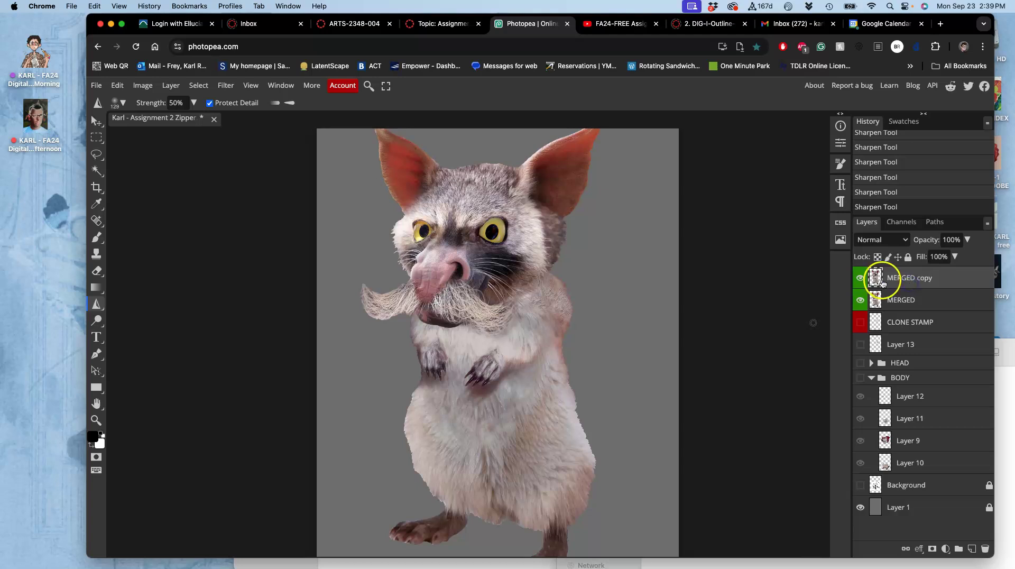
click(861, 283)
click(861, 283)
click(861, 284)
click(861, 284)
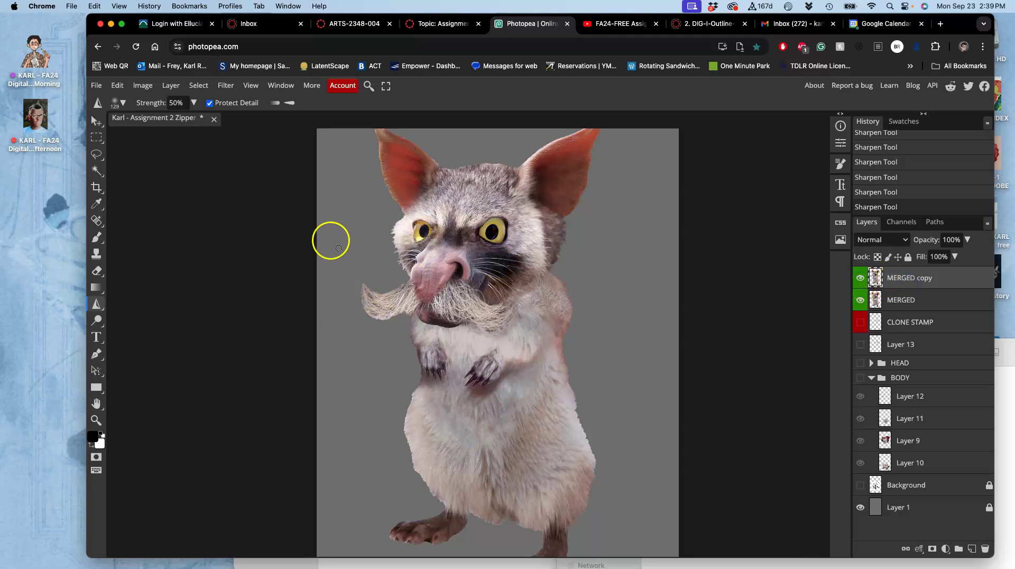
- Choose the Dodge Tool and show the entire creature on the canvas
click(99, 321)
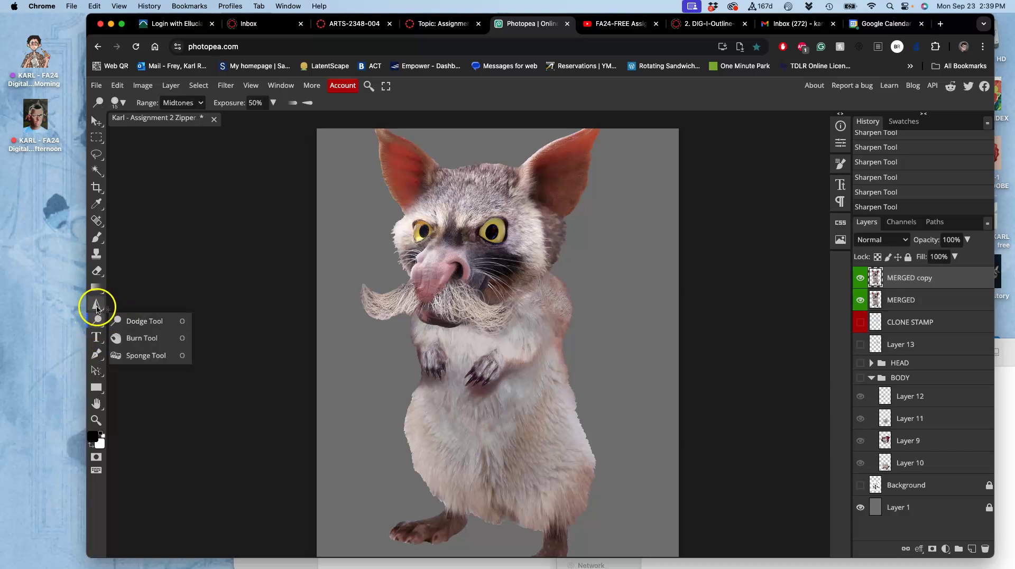
click(101, 310)
click(97, 310)
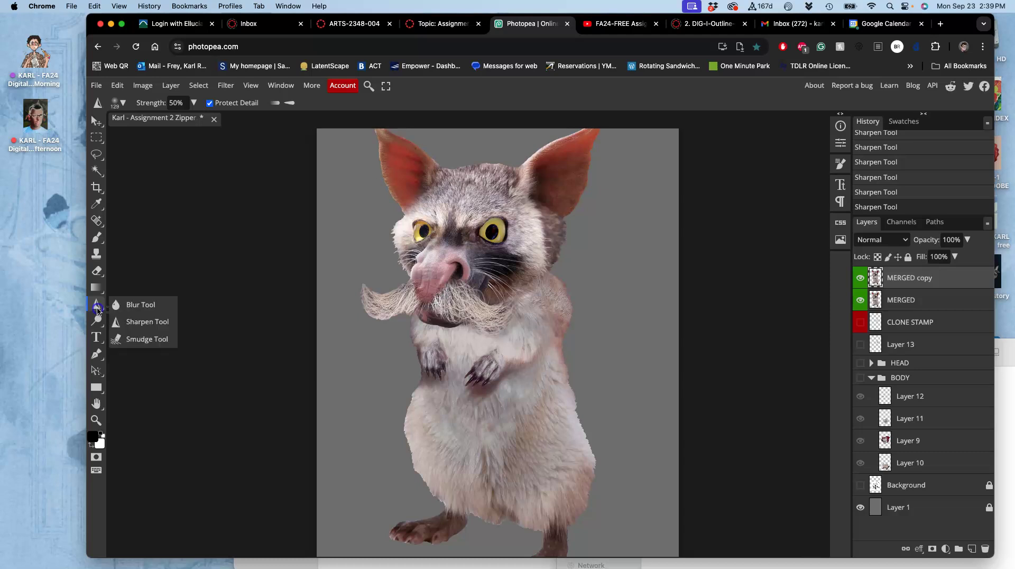
click(100, 321)
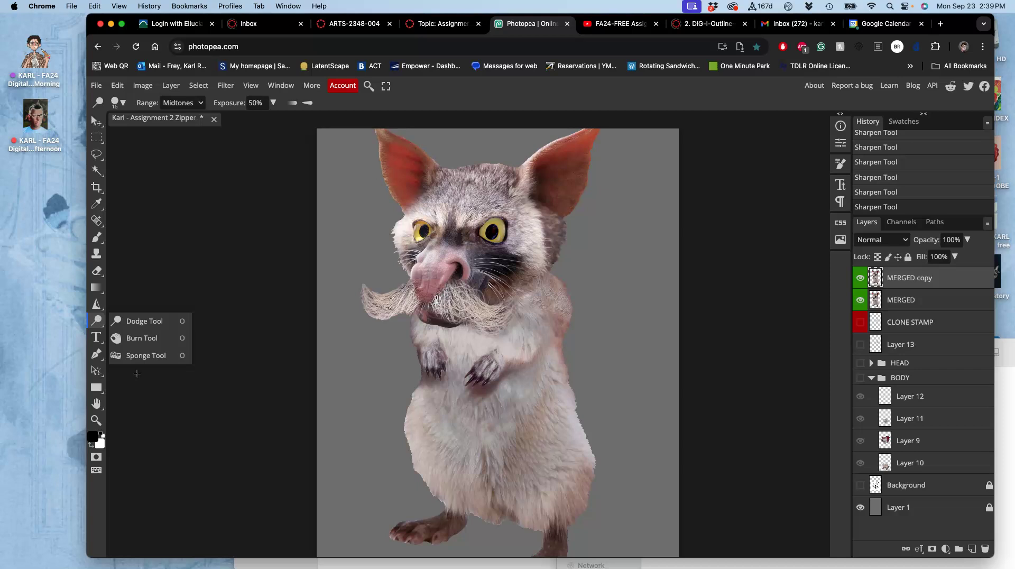
click(155, 321)
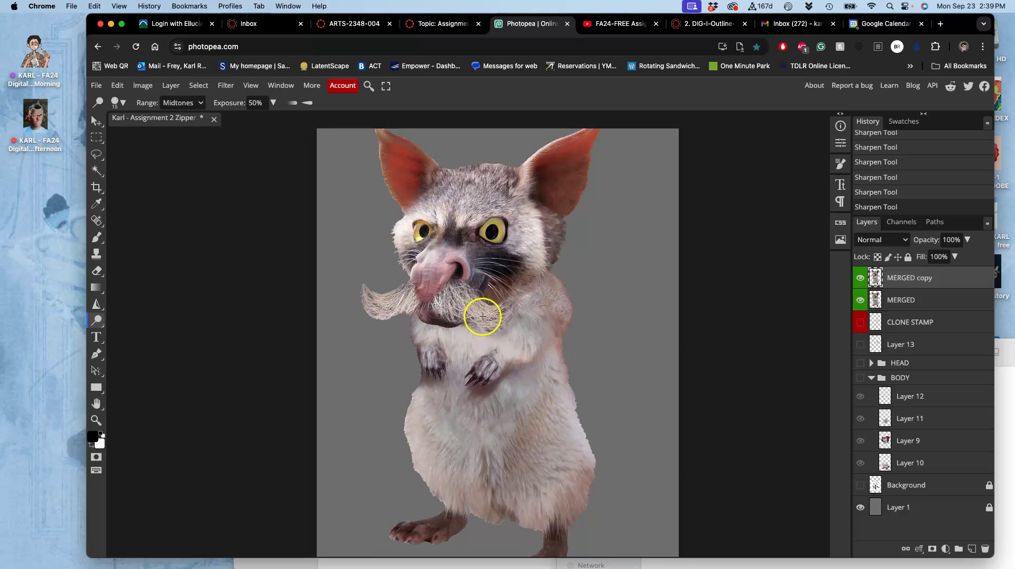
key(super+minus)
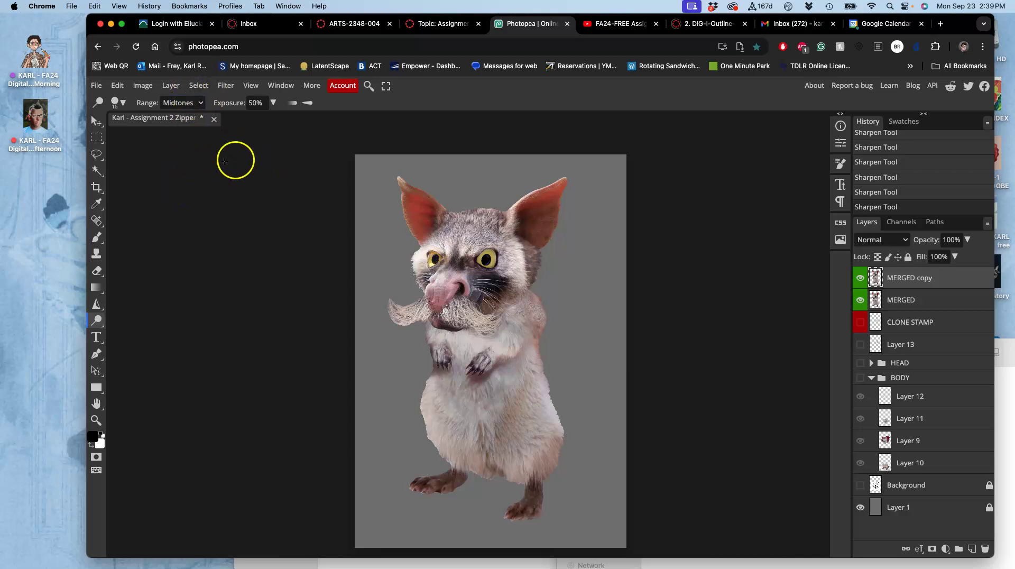
- Set the Dodge brush to 469 px with 2% hardness and 14% exposure, keeping the range on Midtones
click(122, 102)
click(204, 133)
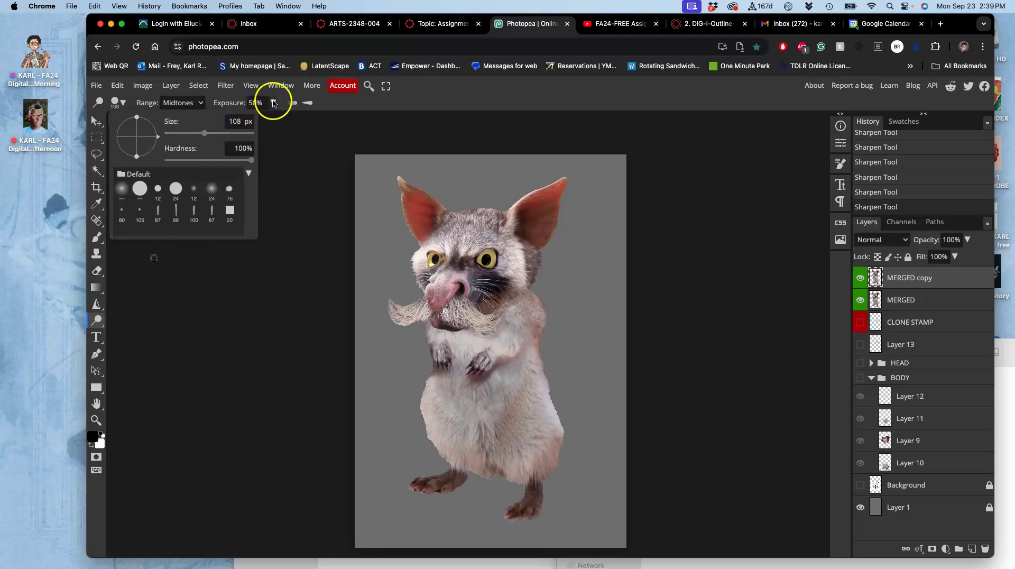
click(273, 102)
drag(251, 119, 244, 121)
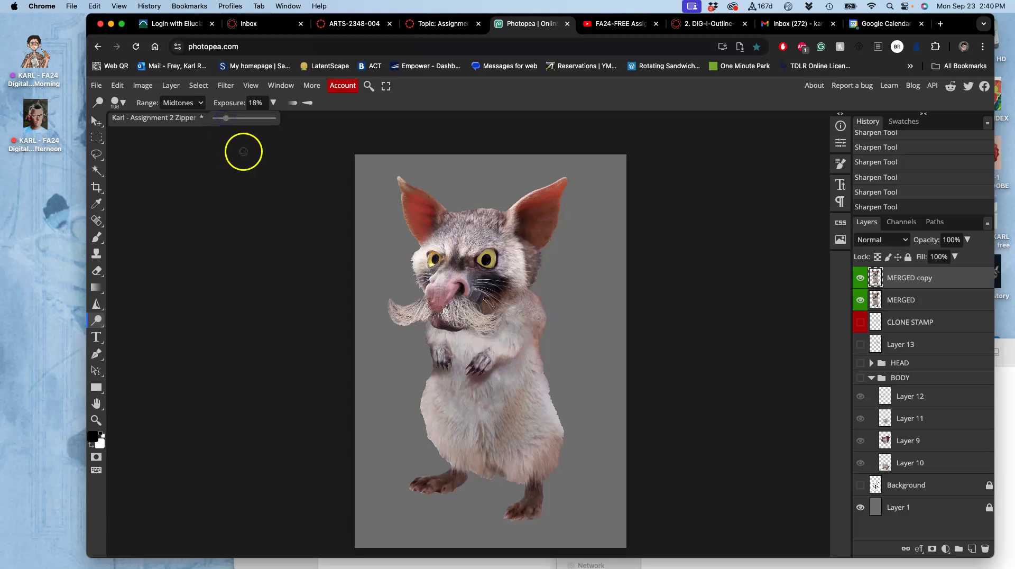
click(307, 102)
click(121, 102)
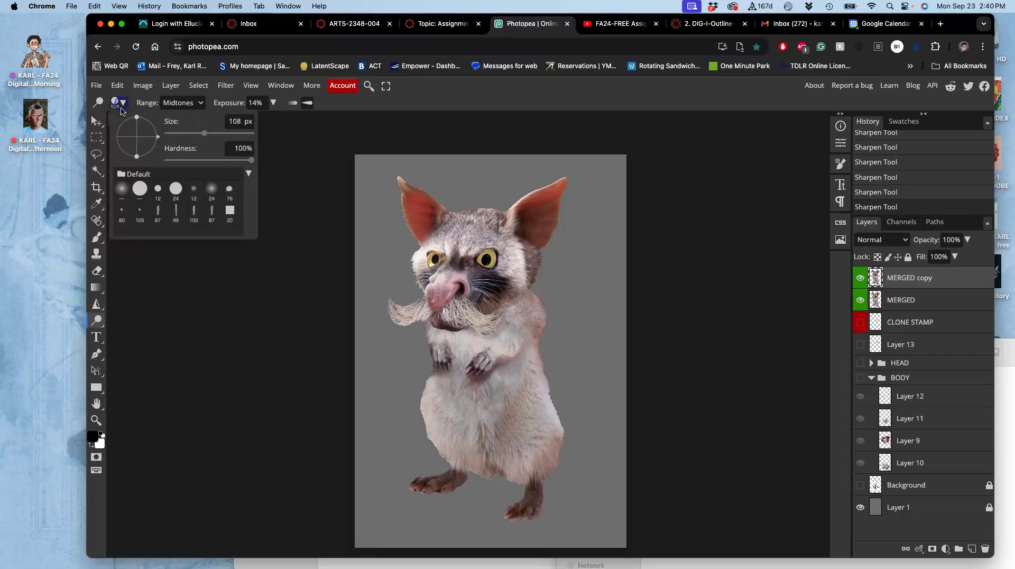
mouse_move(204, 134)
mouse_down()
mouse_move(219, 134)
mouse_move(174, 159)
mouse_move(180, 166)
mouse_move(168, 160)
mouse_up()
mouse_move(243, 132)
mouse_down()
mouse_move(229, 130)
mouse_move(232, 142)
mouse_up()
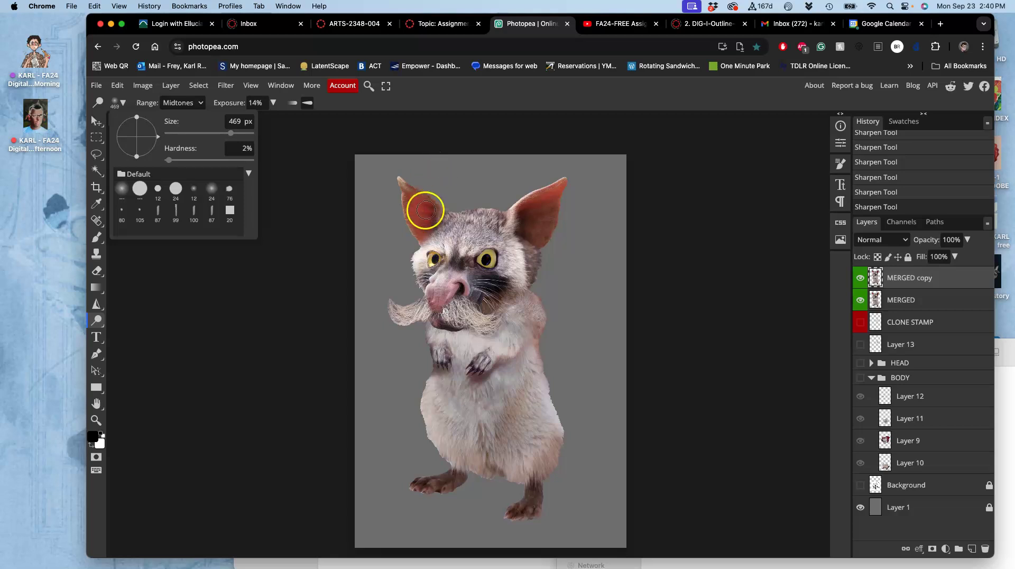
click(338, 233)
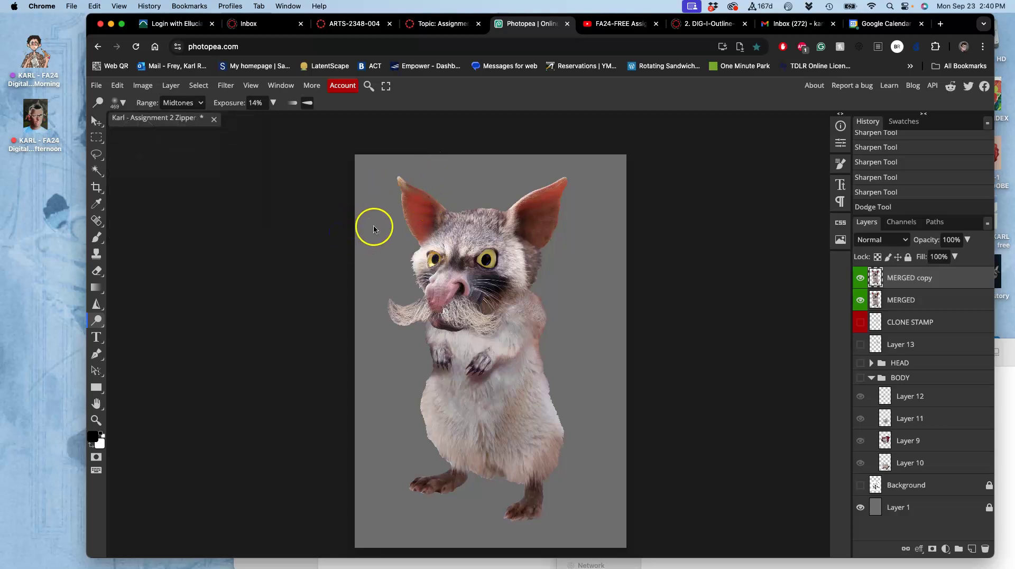
- Lighten the left ear's outer edge and its base with the Dodge Tool
key(super+equal)
scroll(383, 218, up, 3)
scroll(423, 284, up, 3)
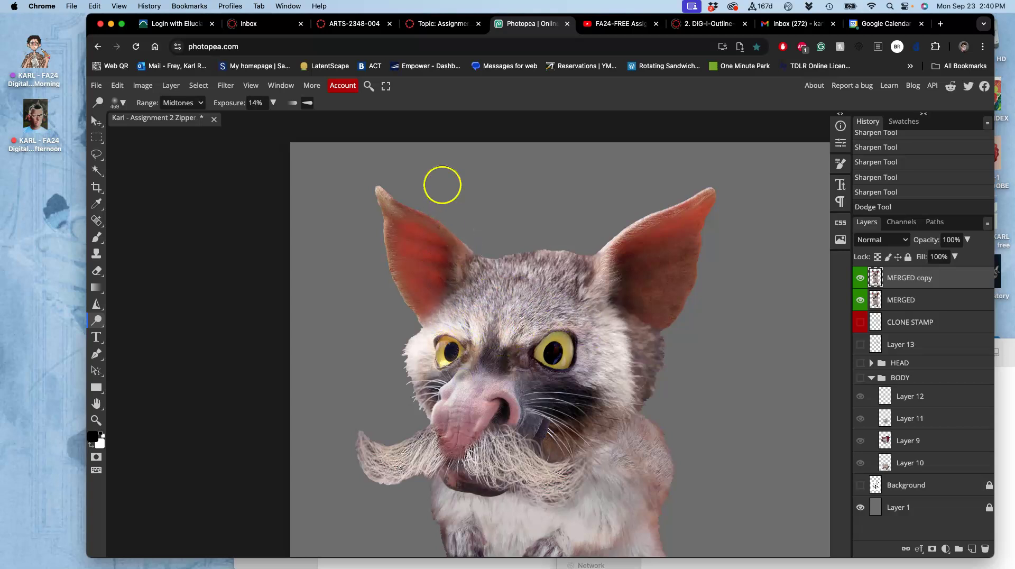
mouse_move(423, 217)
mouse_down()
mouse_move(443, 233)
mouse_move(404, 202)
mouse_move(467, 262)
mouse_move(428, 217)
mouse_move(450, 254)
mouse_up()
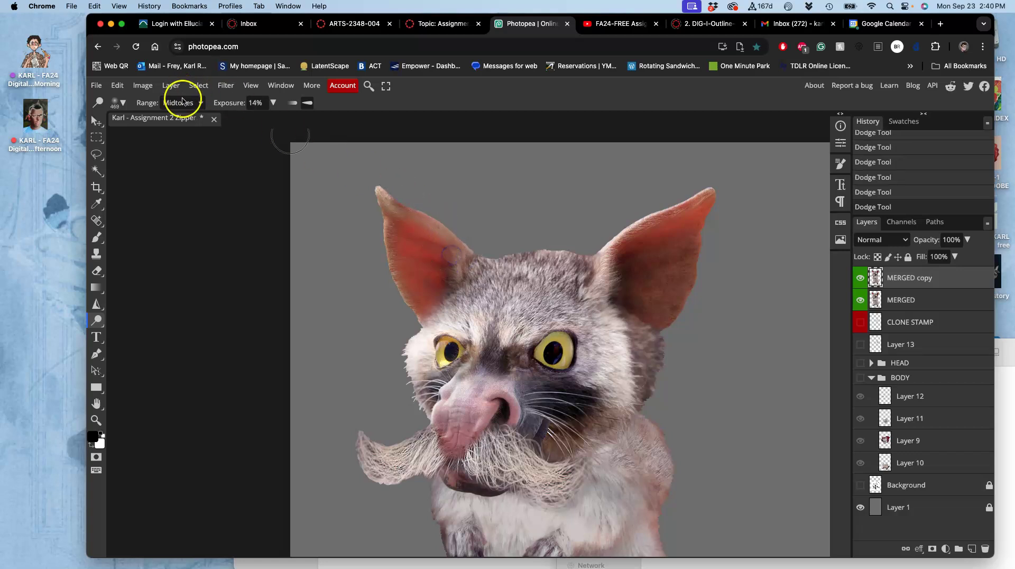
mouse_move(391, 188)
mouse_down()
mouse_move(411, 234)
mouse_move(427, 219)
mouse_up()
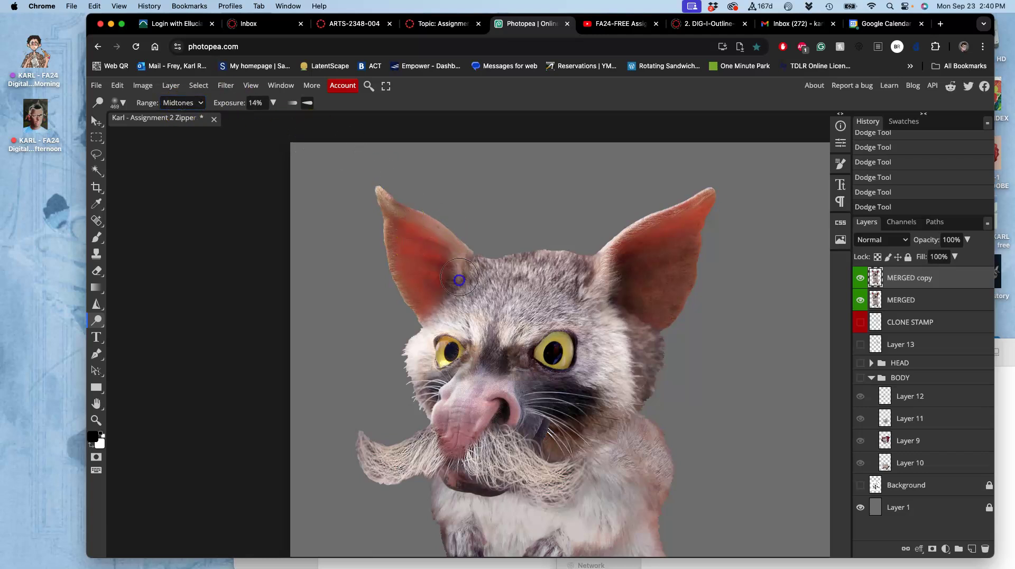
drag(433, 299, 457, 281)
- Compare the ear before and after dodging by undoing and redoing the last stroke and toggling the visibility of MERGED copy
key(super+z)
key(super+z)
key(super+z)
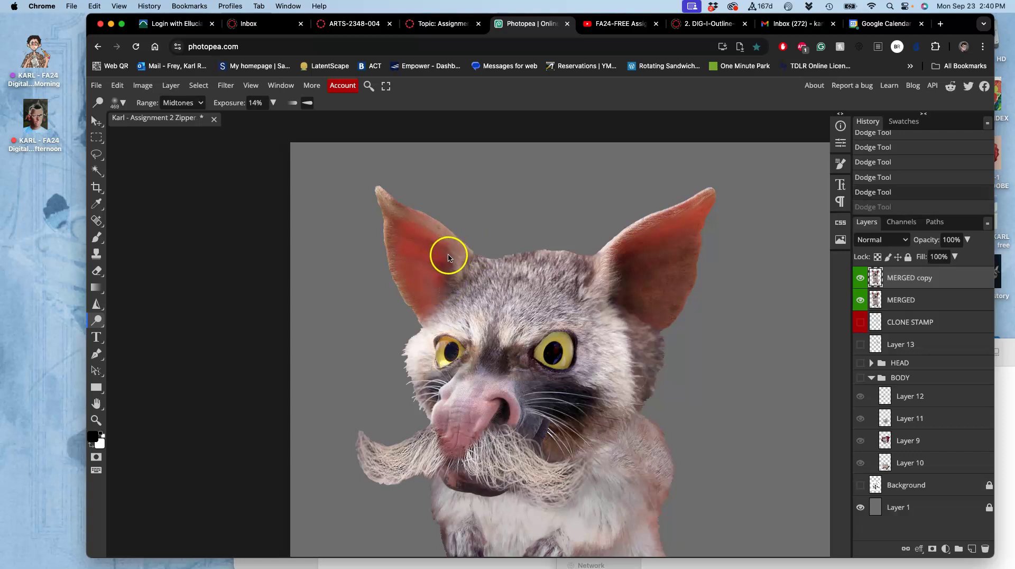
click(861, 277)
click(861, 278)
click(861, 278)
click(861, 277)
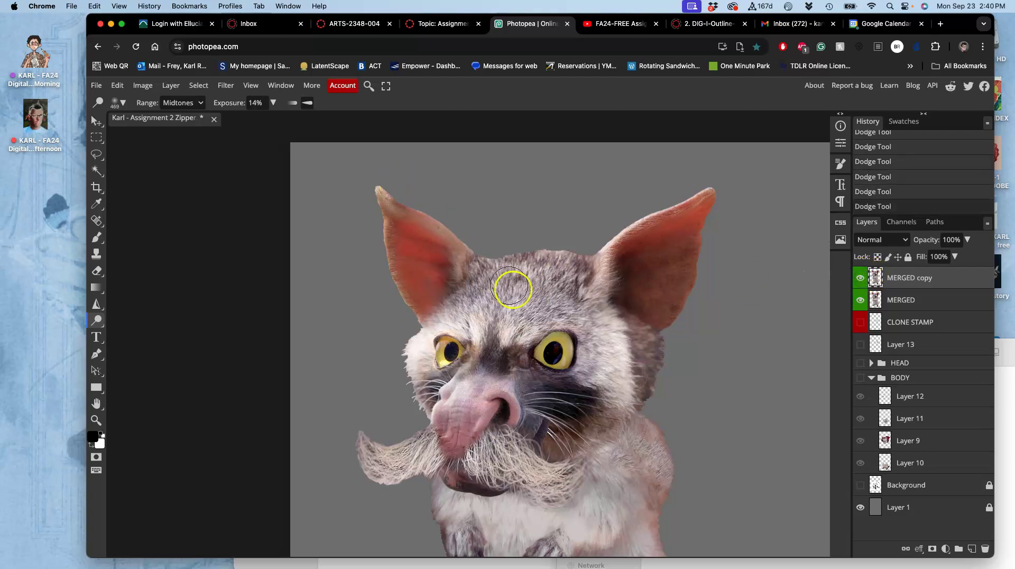
- Lighten the dark fur on the right cheek and along the right side of the head with the Dodge Tool
drag(596, 398, 601, 425)
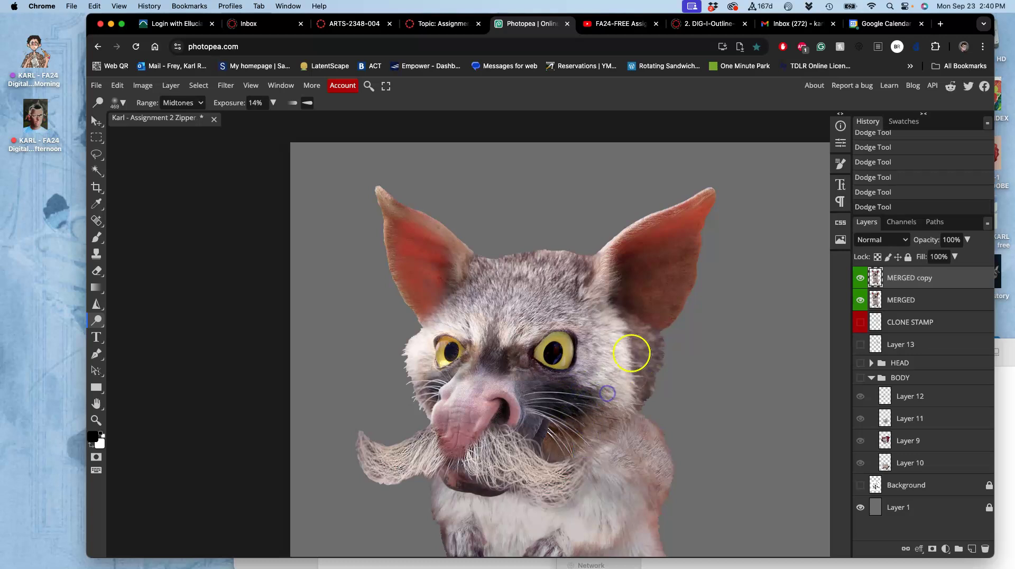
drag(636, 337, 639, 335)
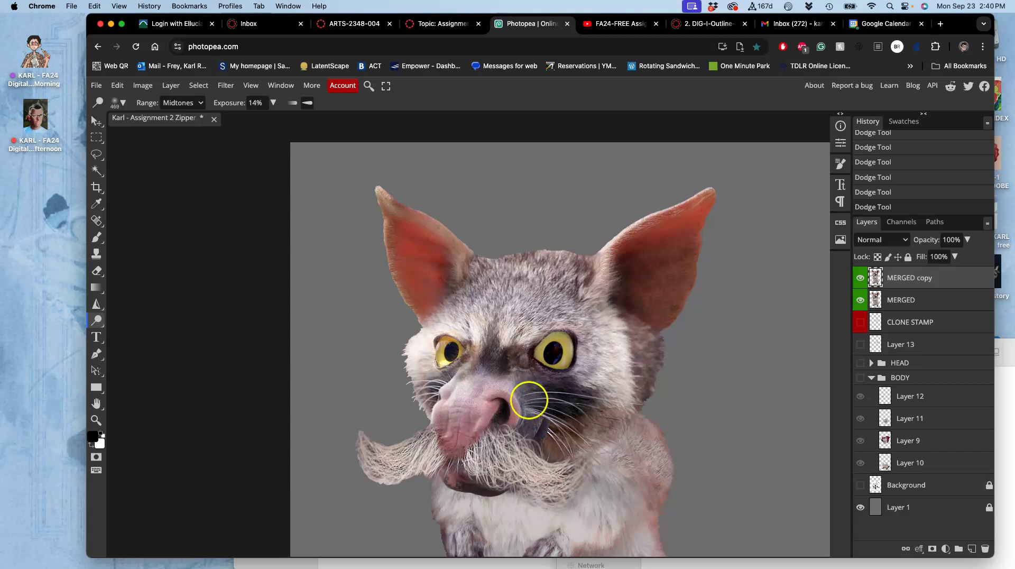
- Lighten the moustache from its left tip across to its right end with the Dodge Tool
drag(530, 399, 569, 281)
drag(426, 335, 423, 336)
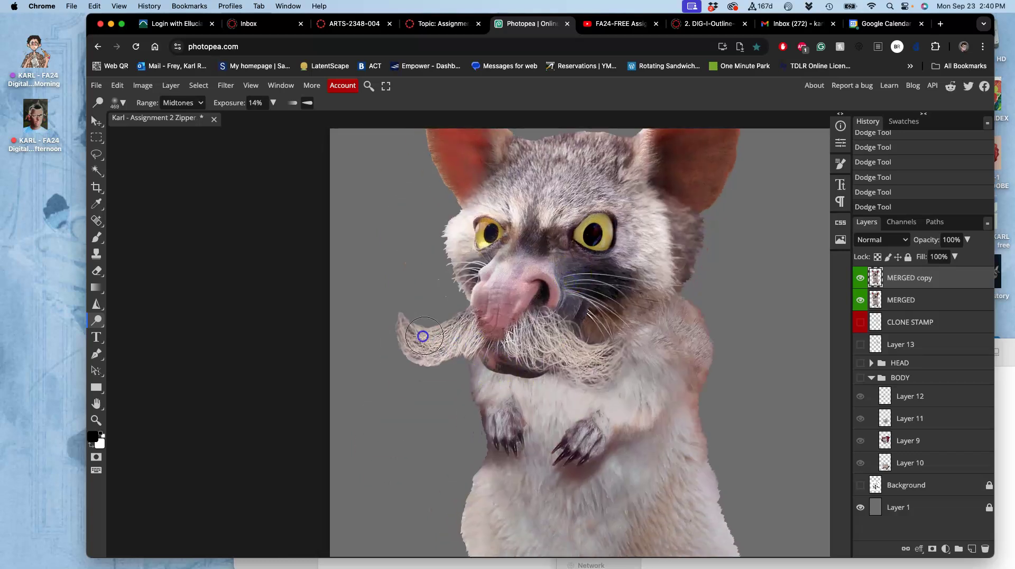
drag(520, 342, 516, 343)
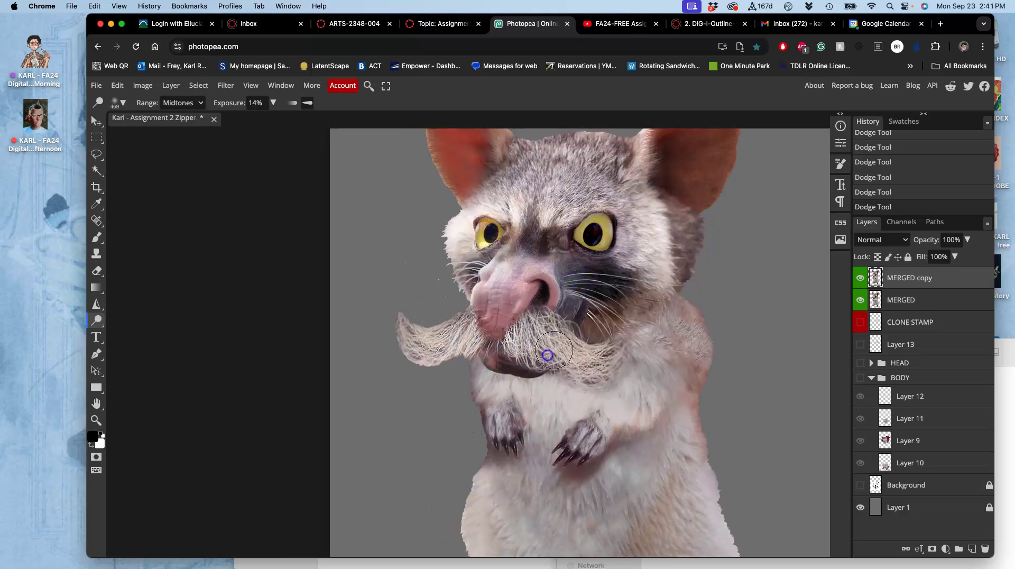
drag(603, 370, 627, 349)
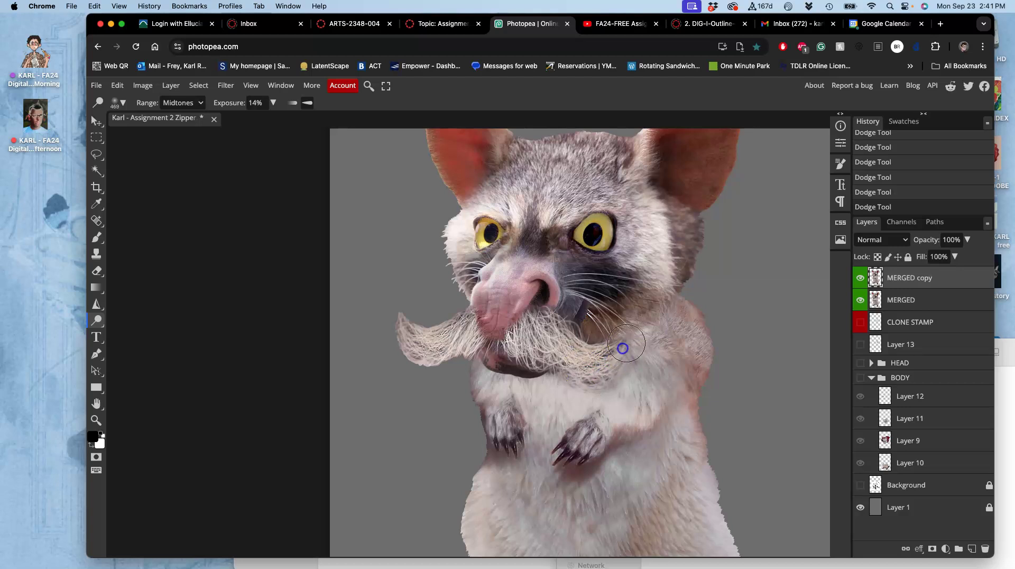
- Lighten the dark hind feet of the creature with the Dodge Tool
scroll(582, 401, down, 10)
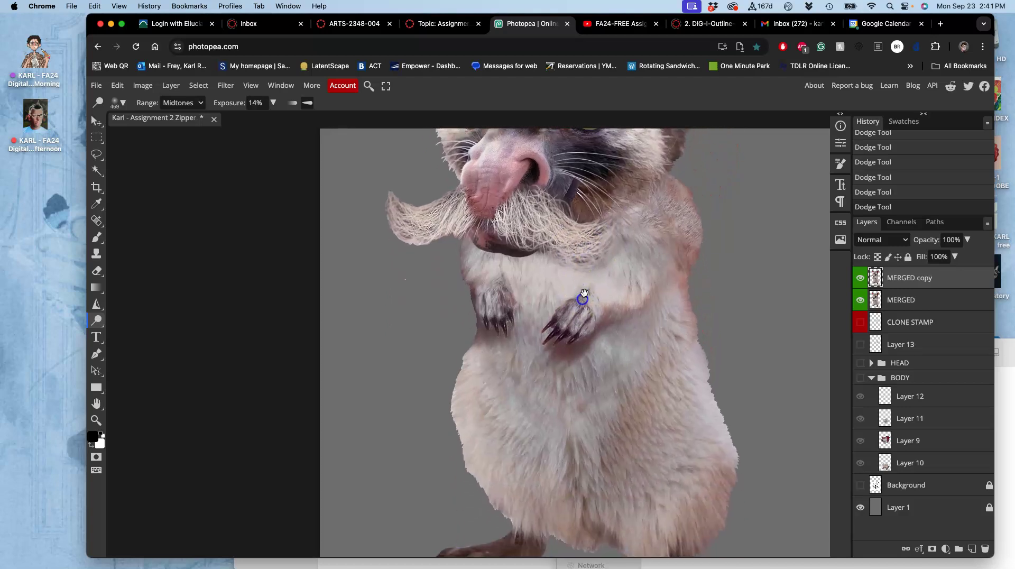
click(552, 279)
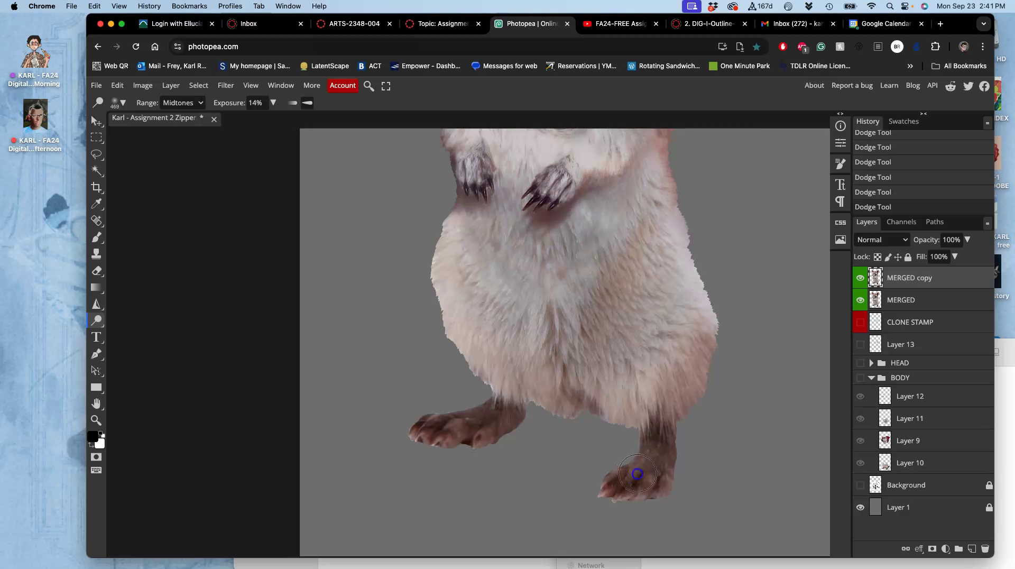
mouse_move(491, 420)
mouse_down()
mouse_move(431, 422)
mouse_move(481, 417)
mouse_move(475, 424)
mouse_up()
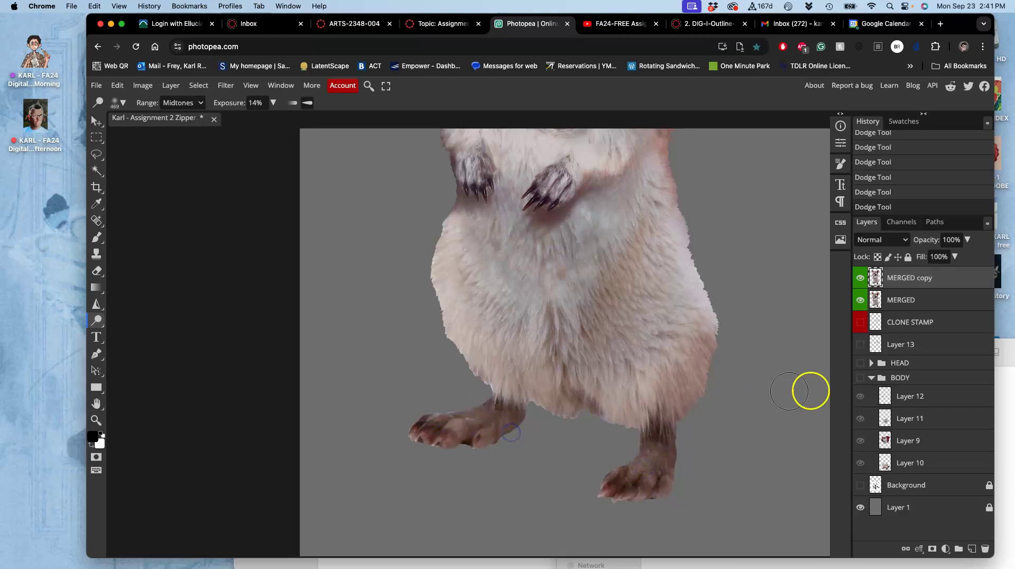
- Compare the lower body before and after dodging by toggling the visibility of the MERGED copy layer
click(861, 278)
click(861, 278)
click(861, 279)
click(861, 278)
click(860, 279)
click(861, 279)
click(861, 279)
click(861, 279)
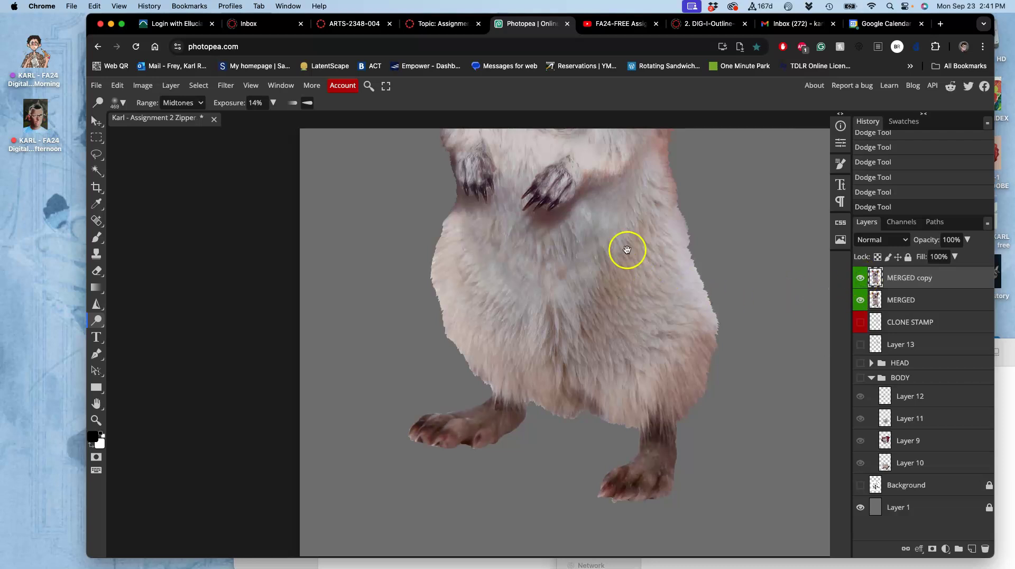
scroll(628, 249, up, 5)
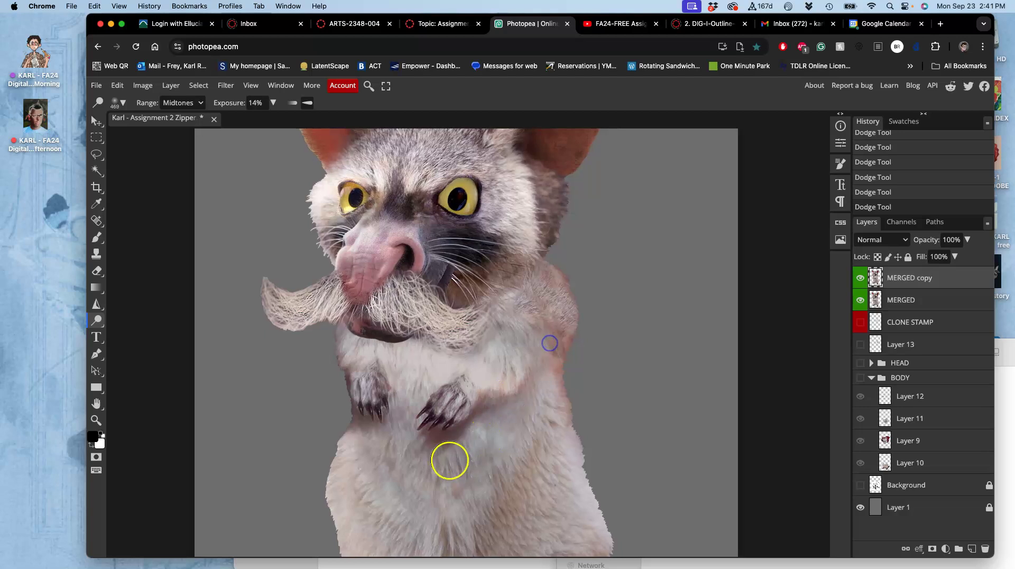
click(490, 406)
click(424, 461)
click(447, 449)
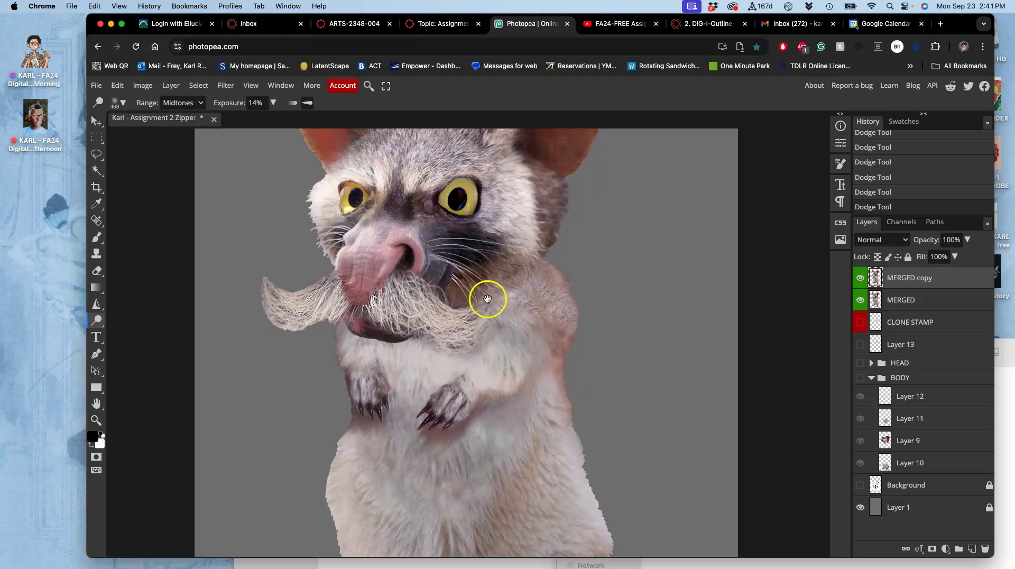
scroll(487, 295, up, 4)
click(540, 404)
click(476, 379)
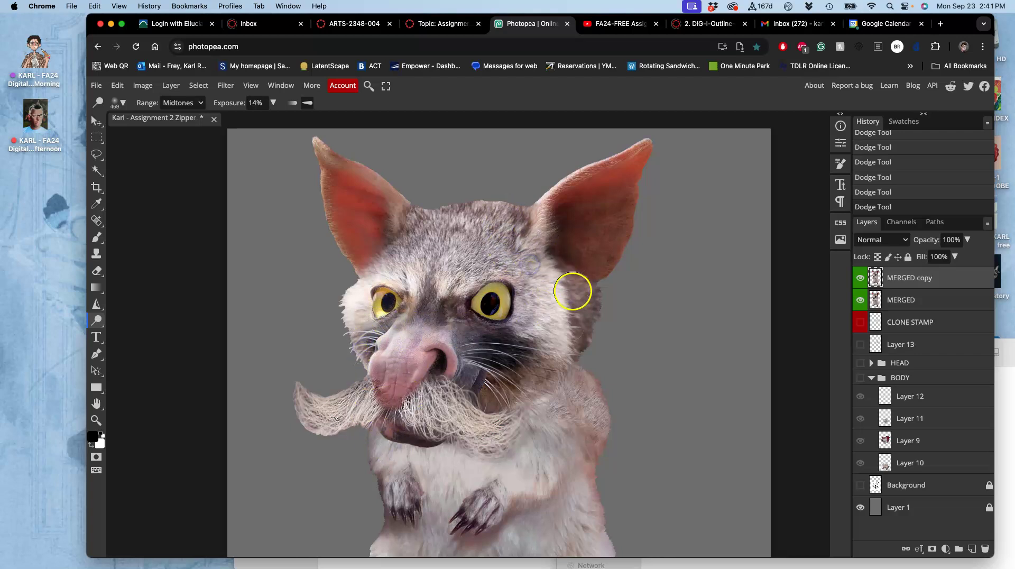
- Set up the Burn Tool with 15% exposure and a 326 px brush at 0% hardness
right_click(96, 320)
click(142, 340)
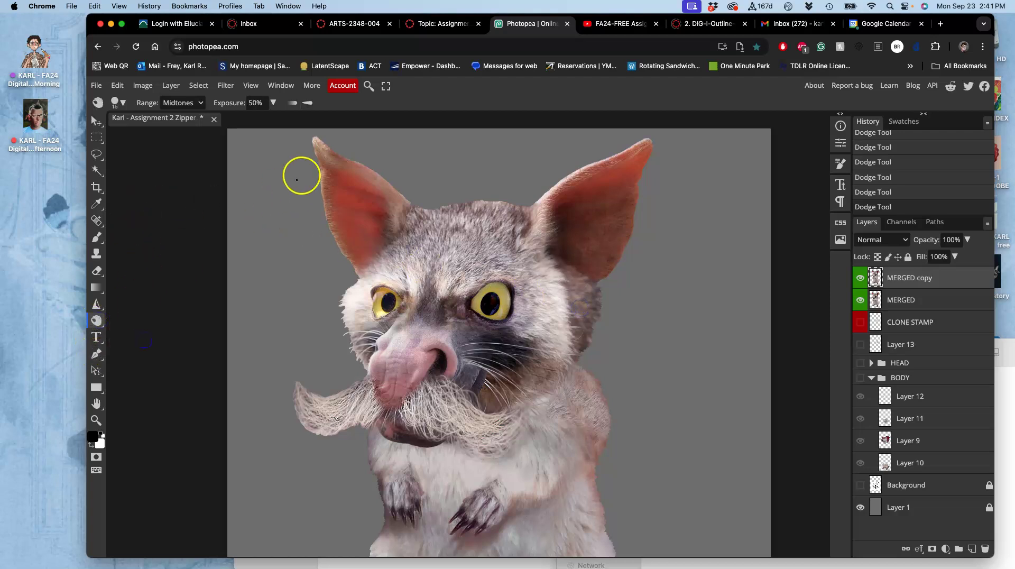
drag(273, 102, 233, 122)
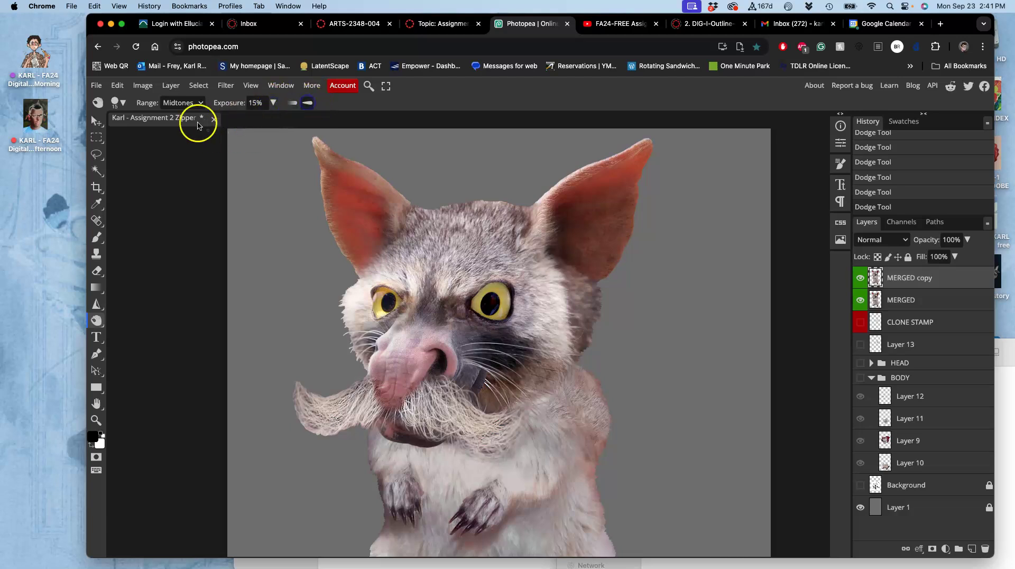
click(118, 102)
drag(185, 133, 213, 133)
drag(251, 160, 160, 163)
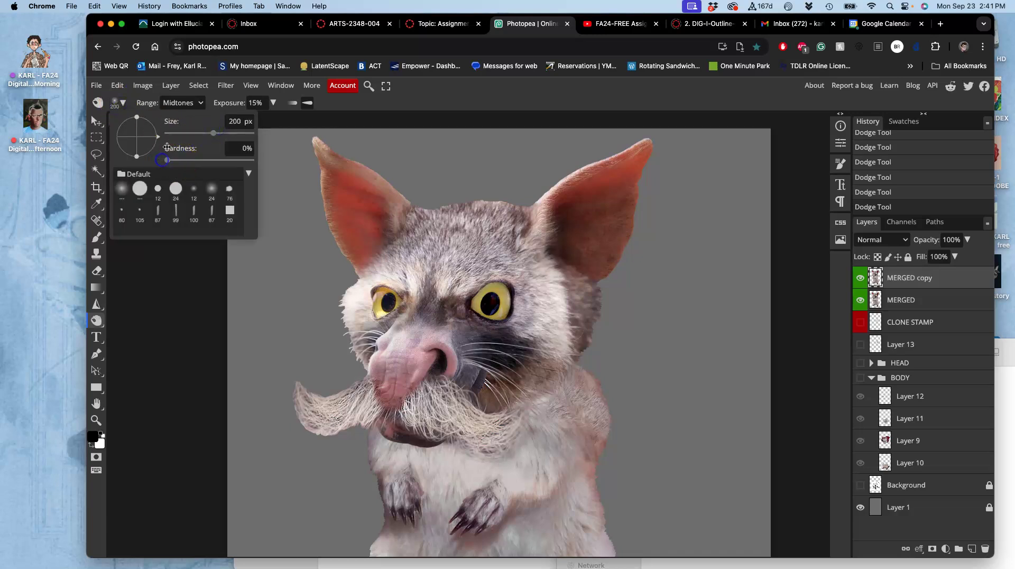
click(223, 133)
- Darken the chest fur beneath the moustache and chin, and the shoulder fur beside the moustache's right end, with the Burn Tool
click(443, 459)
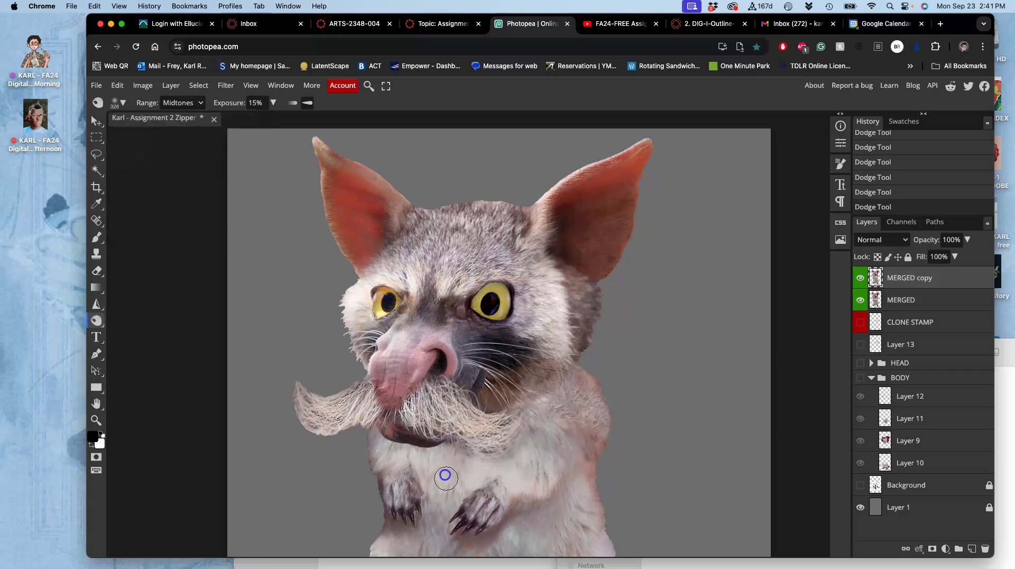
mouse_move(461, 464)
mouse_down()
mouse_move(496, 435)
mouse_move(503, 453)
mouse_up()
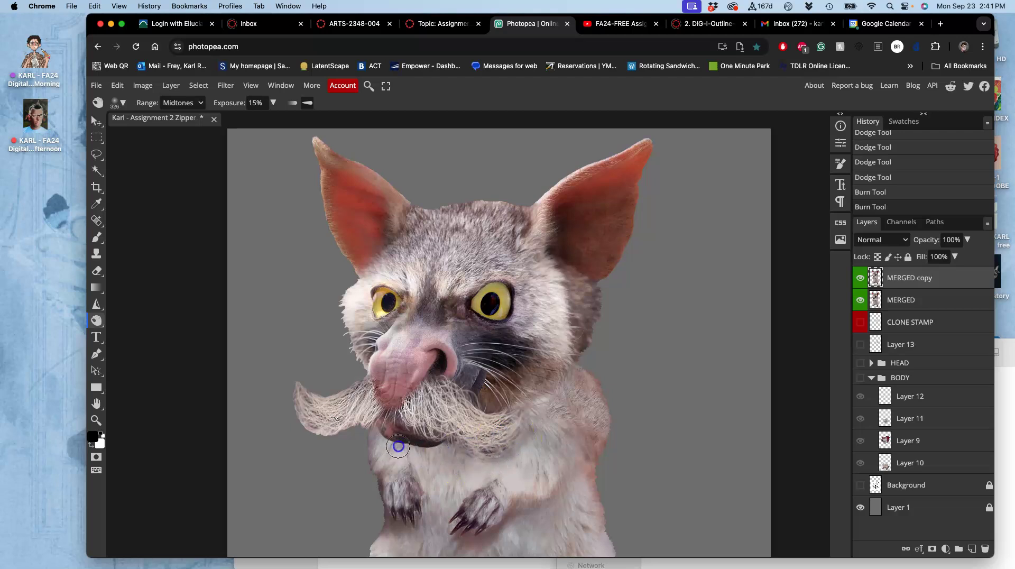
mouse_move(390, 444)
mouse_down()
mouse_move(448, 479)
mouse_move(494, 442)
mouse_up()
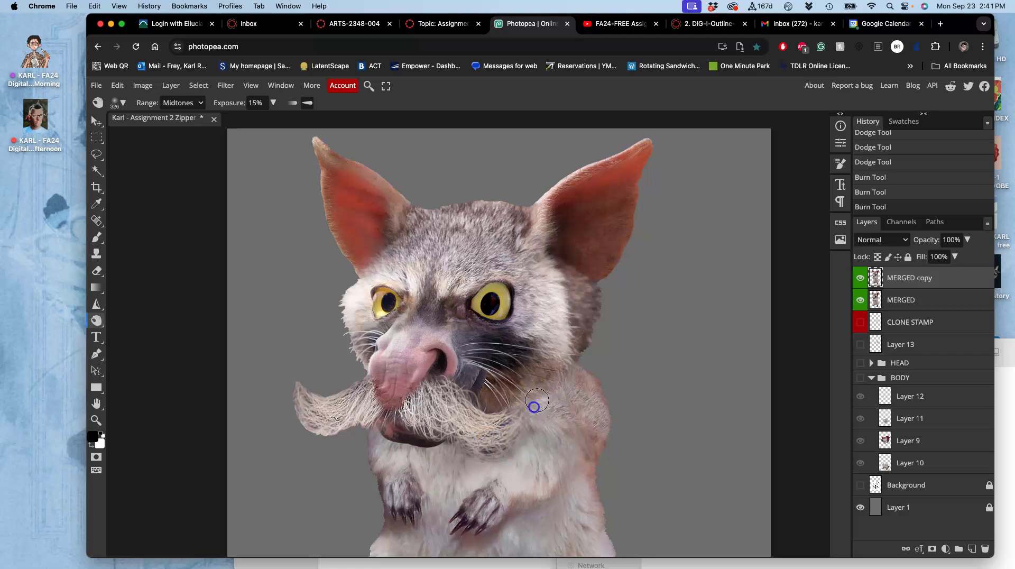
drag(520, 396, 532, 372)
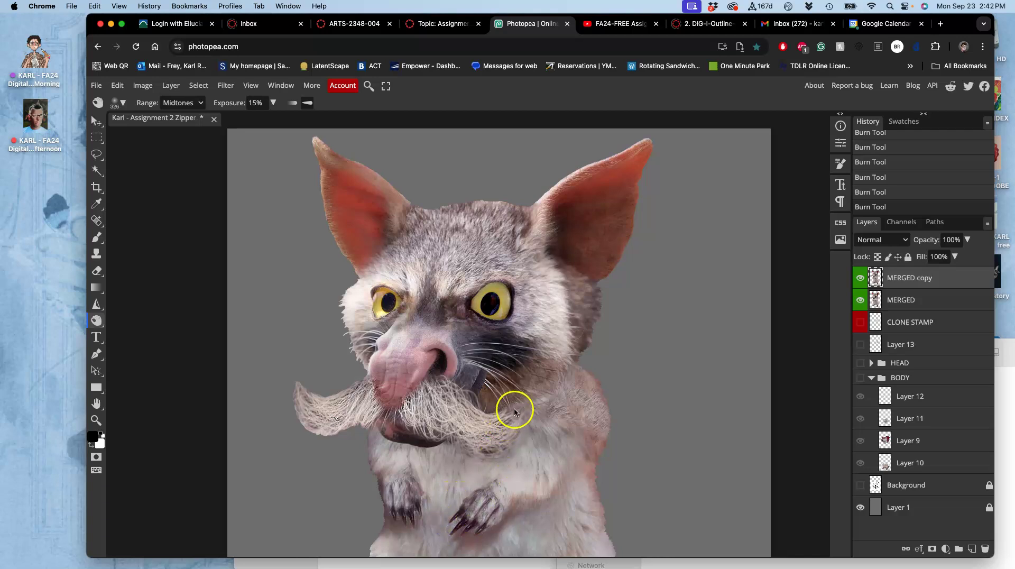
- Compare the whole figure before and after burning by toggling the visibility of the MERGED copy layer
key(ctrl+minus)
scroll(535, 412, down, 3)
click(861, 277)
click(860, 278)
click(861, 278)
click(861, 278)
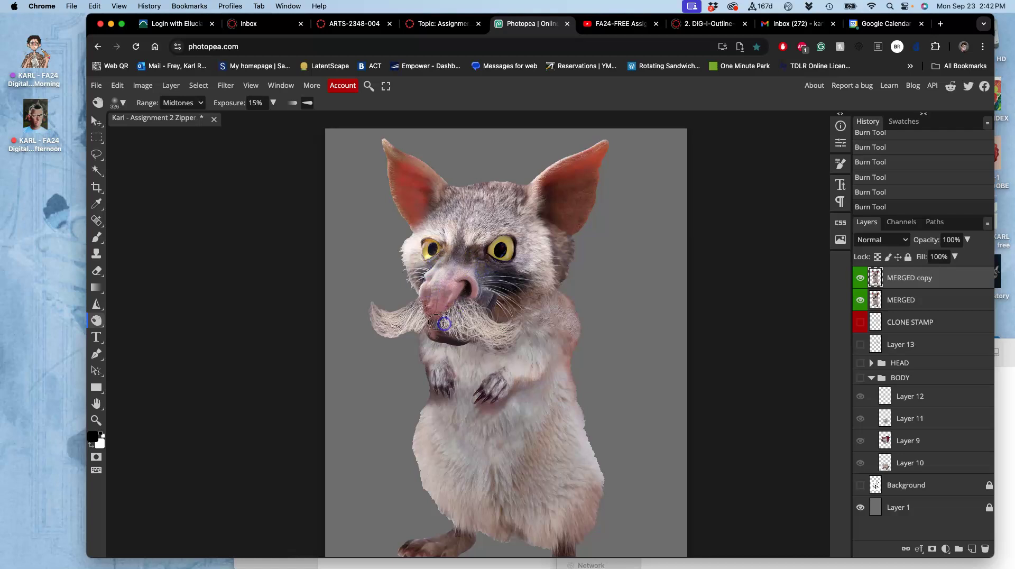
- Darken the base of the moustache beneath the nose and the areas around its left half with the Burn Tool
drag(453, 307, 443, 320)
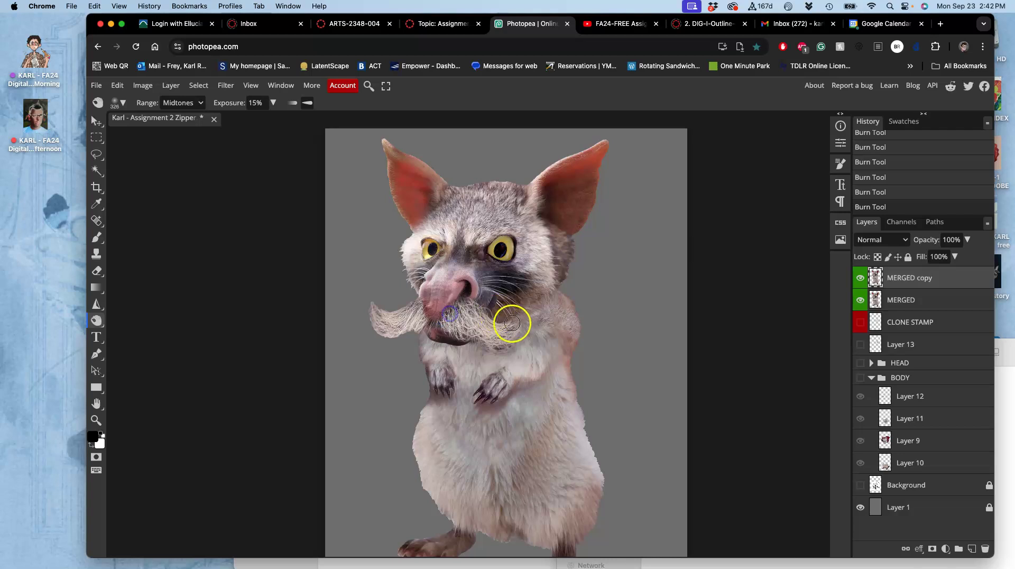
scroll(519, 296, up, 10)
mouse_move(424, 200)
mouse_down()
mouse_move(443, 163)
mouse_move(379, 237)
mouse_move(433, 170)
mouse_move(365, 237)
mouse_move(353, 275)
mouse_move(429, 172)
mouse_move(460, 166)
mouse_up()
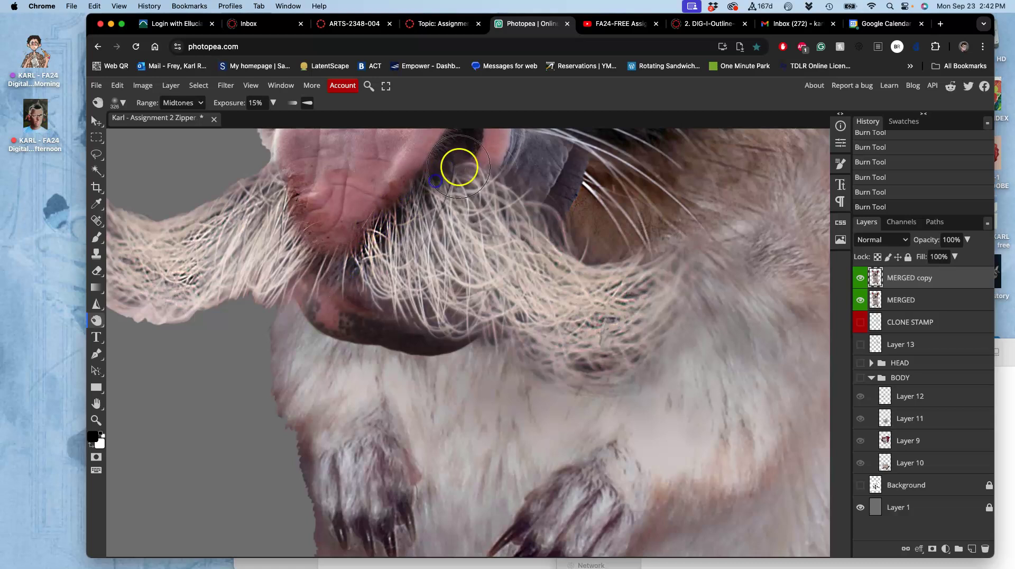
mouse_move(346, 377)
mouse_down()
mouse_move(274, 201)
mouse_move(295, 222)
mouse_up()
drag(287, 270, 310, 277)
mouse_move(278, 221)
mouse_down()
mouse_move(284, 246)
mouse_move(256, 278)
mouse_move(265, 224)
mouse_move(266, 267)
mouse_move(221, 268)
mouse_up()
- Darken the chest fur beneath the right half of the moustache and around the front paws with the Burn Tool
mouse_move(465, 356)
mouse_down()
mouse_move(508, 347)
mouse_move(535, 364)
mouse_up()
drag(575, 411, 567, 378)
drag(554, 389, 596, 251)
mouse_move(446, 421)
mouse_down()
mouse_move(389, 491)
mouse_move(381, 487)
mouse_move(467, 401)
mouse_move(442, 286)
mouse_move(423, 248)
mouse_up()
mouse_move(586, 326)
mouse_down()
mouse_move(629, 330)
mouse_move(638, 305)
mouse_move(682, 266)
mouse_move(598, 321)
mouse_up()
- Darken the fur along the lower belly and above the hind legs with the Burn Tool
scroll(582, 317, down, 15)
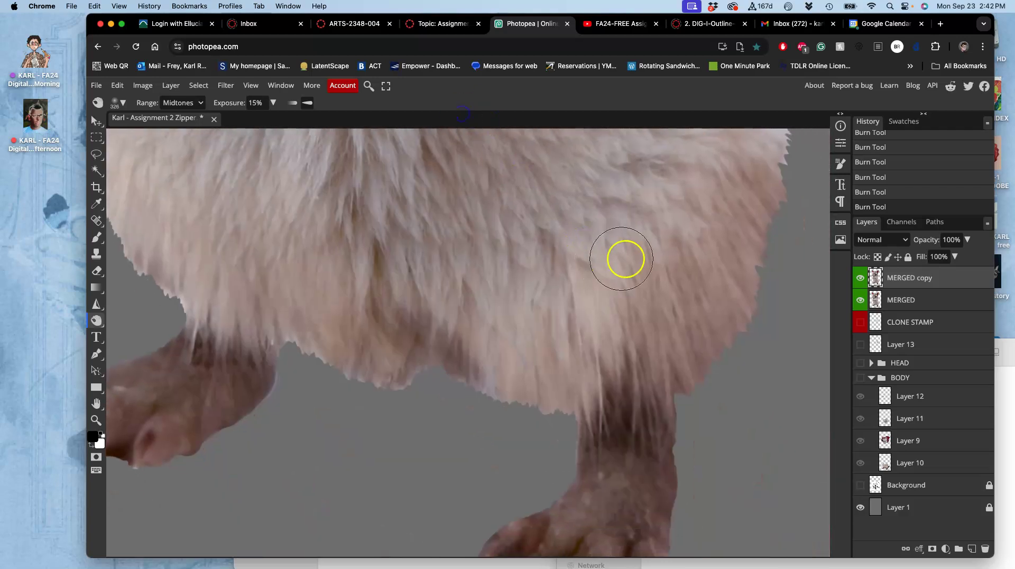
mouse_move(623, 259)
mouse_down()
mouse_move(657, 276)
mouse_move(678, 350)
mouse_move(646, 312)
mouse_move(609, 295)
mouse_move(572, 344)
mouse_move(464, 259)
mouse_move(406, 320)
mouse_move(270, 265)
mouse_move(231, 304)
mouse_move(204, 273)
mouse_move(193, 197)
mouse_move(162, 242)
mouse_move(145, 231)
mouse_move(147, 268)
mouse_move(165, 292)
mouse_move(211, 269)
mouse_move(241, 322)
mouse_move(328, 215)
mouse_move(367, 236)
mouse_move(381, 323)
mouse_move(459, 295)
mouse_move(559, 300)
mouse_move(577, 334)
mouse_move(504, 371)
mouse_move(602, 336)
mouse_move(397, 300)
mouse_move(553, 293)
mouse_move(497, 316)
mouse_move(492, 362)
mouse_move(498, 335)
mouse_move(569, 314)
mouse_move(596, 328)
mouse_up()
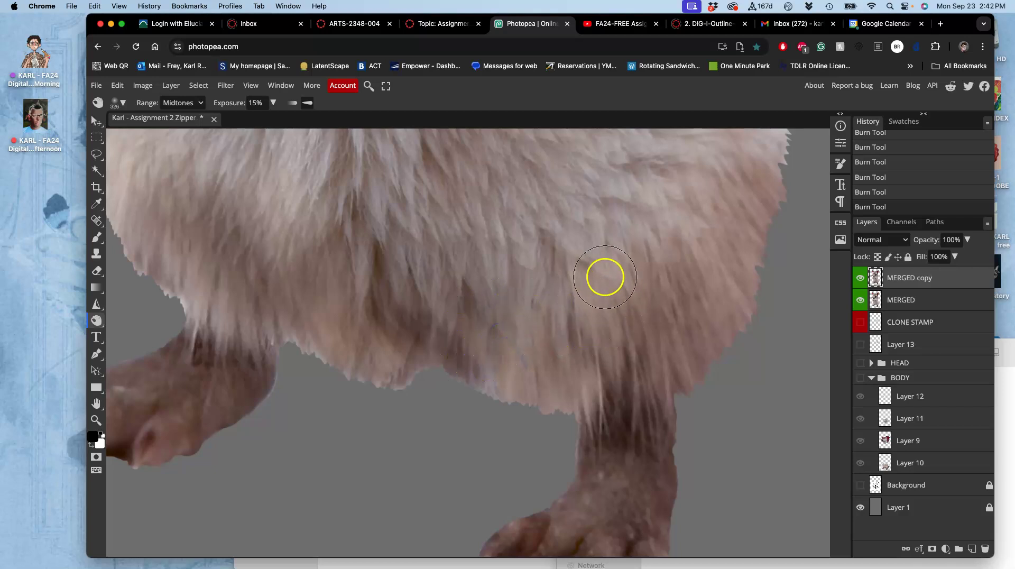
key(super+minus)
key(super+minus)
- Compare the burned lower belly by toggling the MERGED copy layer's visibility, and undo the last two burn strokes
click(861, 277)
click(861, 277)
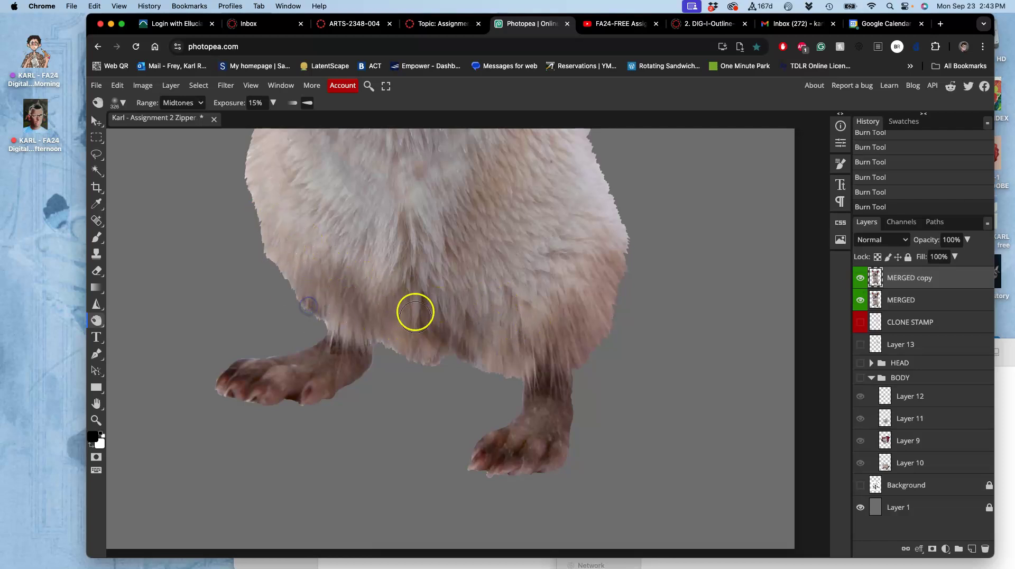
key(super+z)
key(super+z)
- Set up the Sponge Tool in Desaturate mode with 14% flow and a 416 px brush at 0% hardness
drag(406, 296, 441, 342)
click(97, 321)
click(139, 354)
click(247, 103)
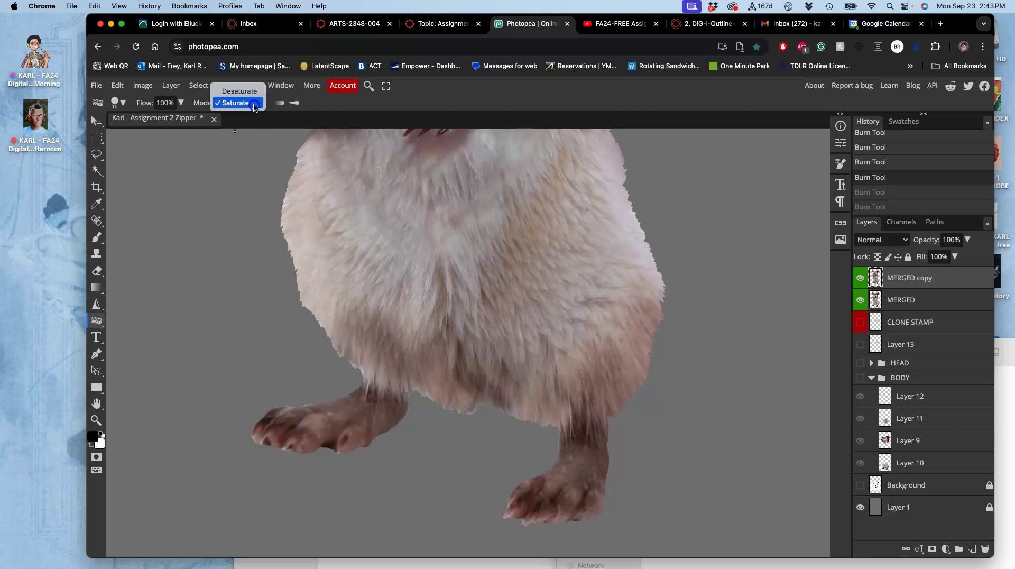
click(248, 93)
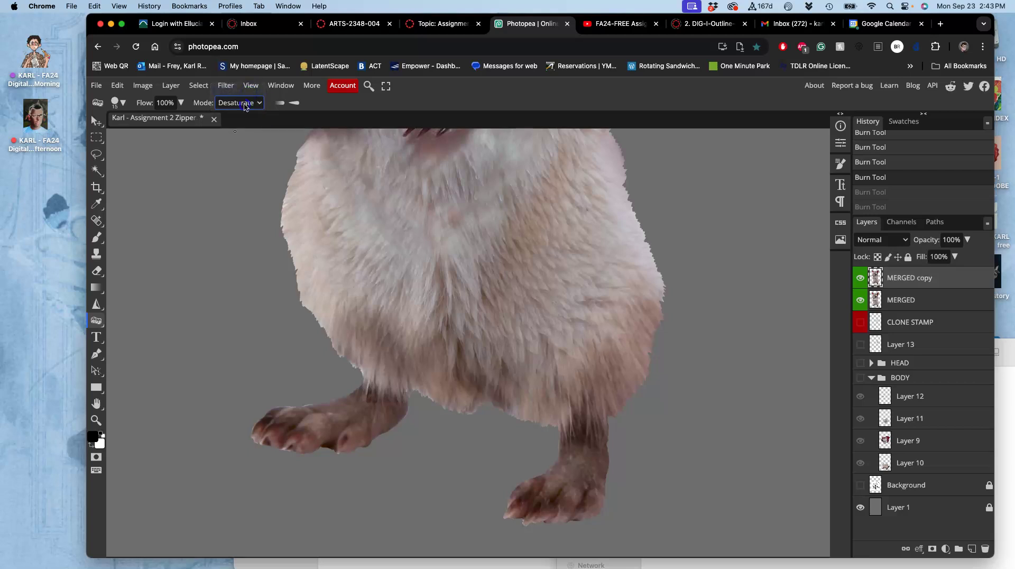
click(246, 104)
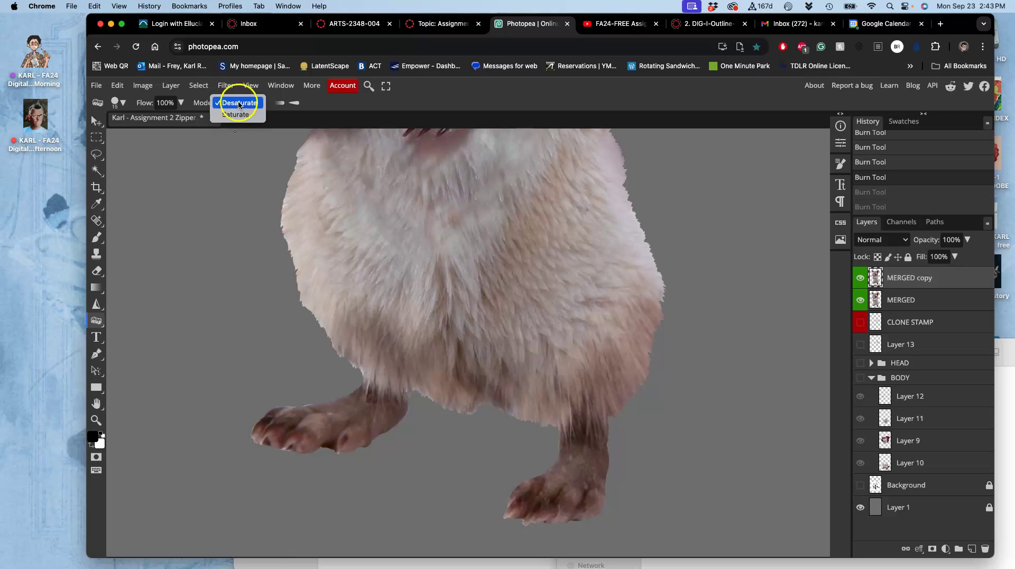
click(239, 103)
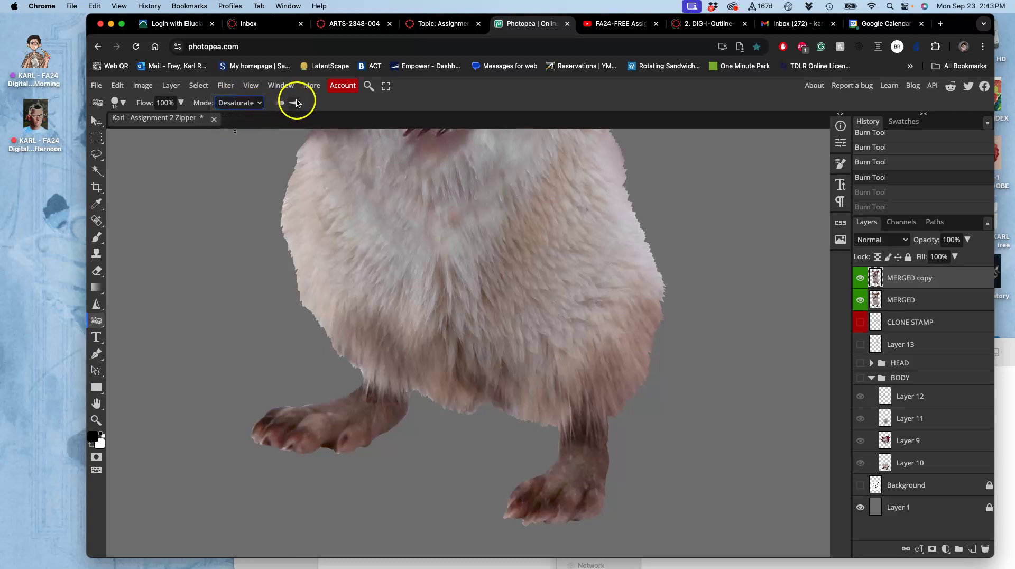
click(180, 103)
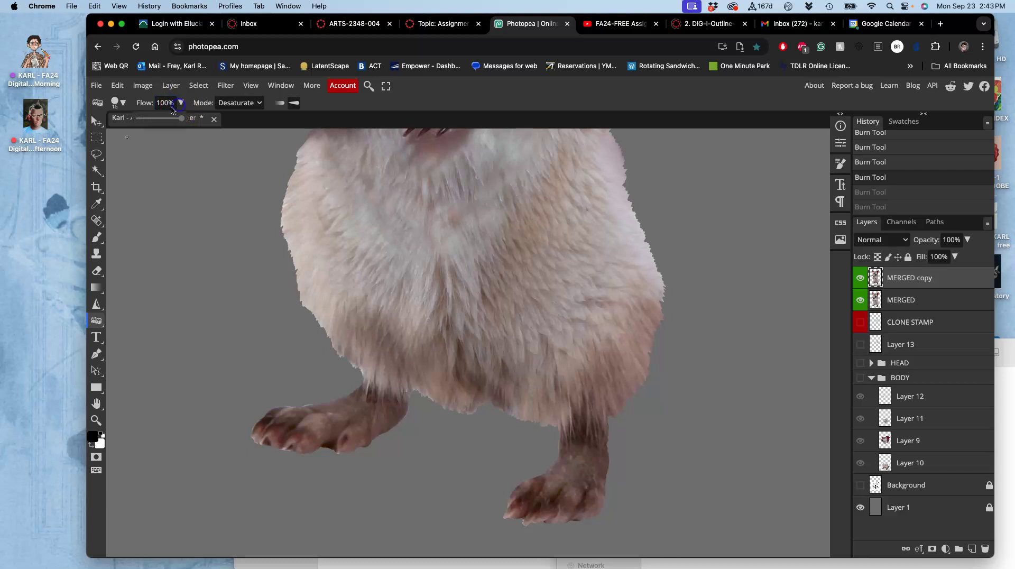
click(123, 103)
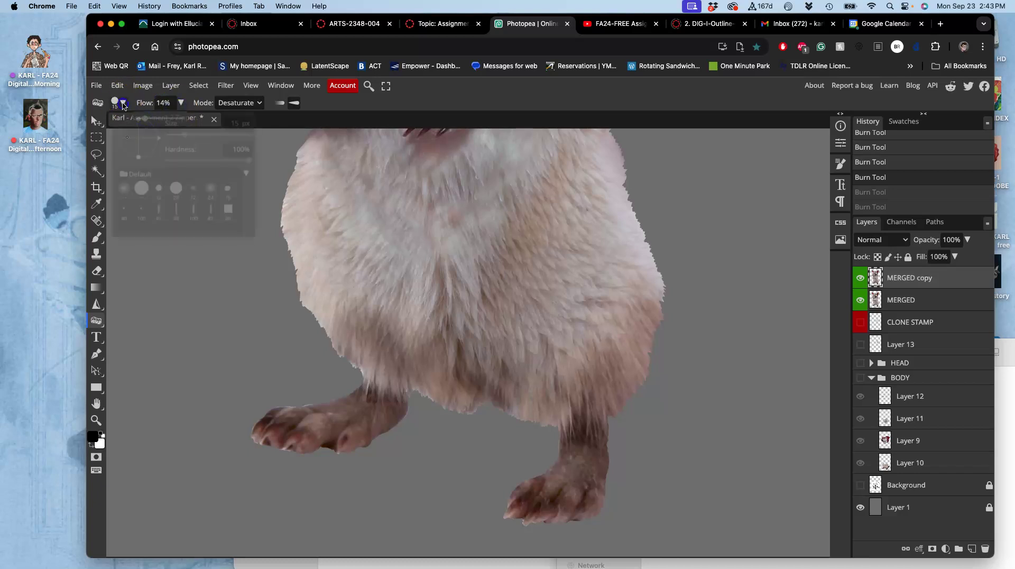
drag(232, 132, 229, 132)
drag(182, 159, 167, 164)
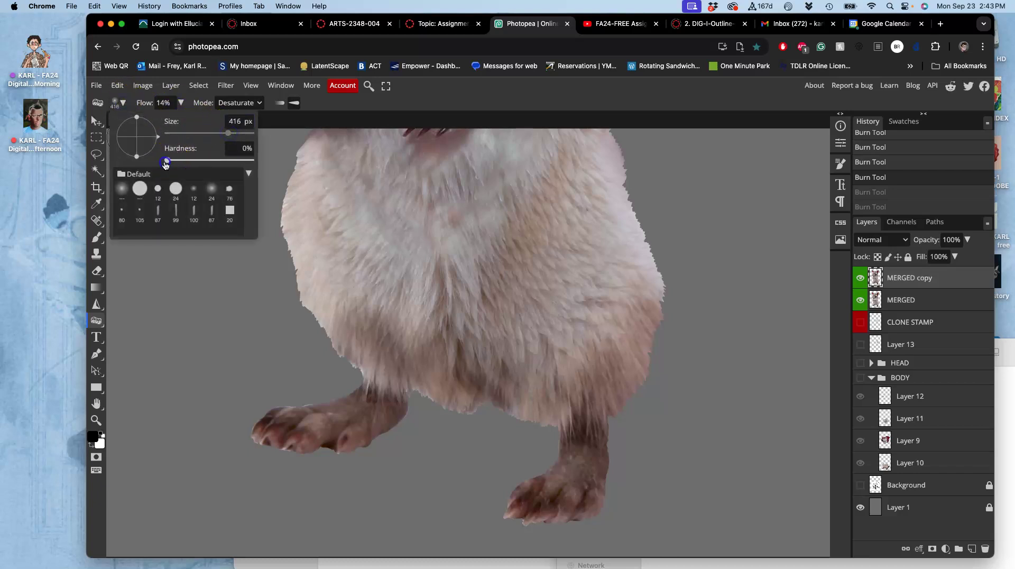
- Desaturate the brownish fur along the lower edge of the belly and above both hind legs with the Sponge Tool
click(338, 323)
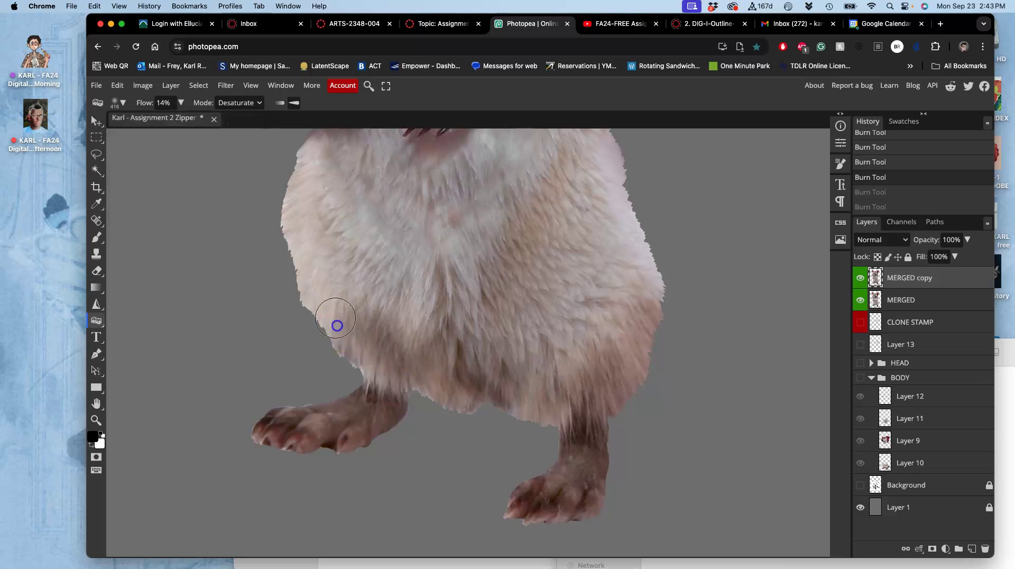
drag(357, 339, 363, 312)
mouse_move(364, 311)
mouse_down()
mouse_move(385, 351)
mouse_move(396, 324)
mouse_up()
mouse_move(396, 321)
mouse_down()
mouse_move(395, 359)
mouse_move(397, 327)
mouse_move(343, 311)
mouse_move(348, 331)
mouse_move(402, 375)
mouse_move(461, 340)
mouse_move(450, 375)
mouse_move(475, 377)
mouse_move(492, 349)
mouse_move(505, 387)
mouse_move(542, 402)
mouse_move(566, 398)
mouse_up()
mouse_move(609, 326)
mouse_down()
mouse_move(627, 301)
mouse_move(637, 308)
mouse_move(646, 354)
mouse_move(628, 367)
mouse_up()
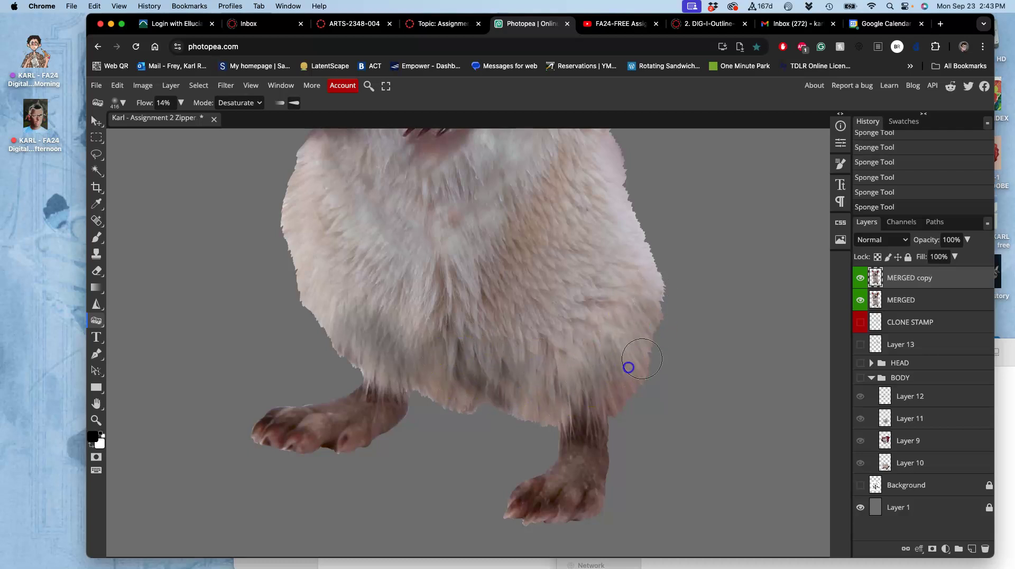
mouse_move(603, 409)
mouse_down()
mouse_move(553, 376)
mouse_move(493, 396)
mouse_up()
- Desaturate the fur on the belly's left side, middle and right side with the Sponge Tool
mouse_move(344, 293)
mouse_down()
mouse_move(300, 307)
mouse_move(327, 304)
mouse_up()
mouse_move(469, 315)
mouse_down()
mouse_move(498, 288)
mouse_move(521, 211)
mouse_move(551, 199)
mouse_move(552, 175)
mouse_up()
drag(555, 210, 531, 280)
mouse_move(484, 331)
mouse_down()
mouse_move(465, 321)
mouse_move(455, 357)
mouse_up()
drag(530, 332, 537, 369)
mouse_move(424, 379)
mouse_down()
mouse_move(589, 268)
mouse_move(589, 249)
mouse_move(604, 315)
mouse_up()
- Compare the whole body before and after desaturating by toggling the visibility of the MERGED copy layer
scroll(591, 248, down, 5)
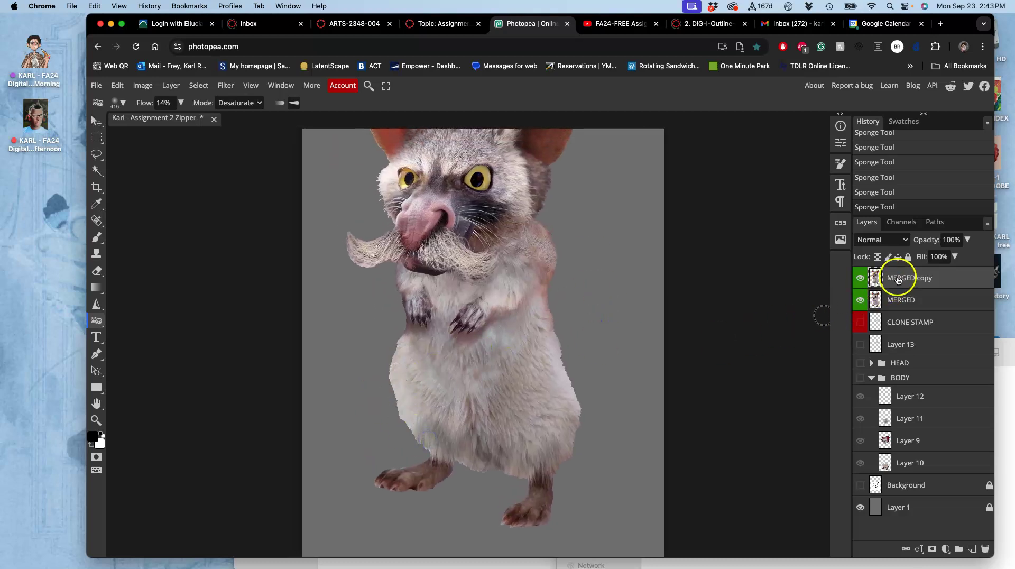
click(860, 278)
click(860, 279)
click(859, 278)
click(859, 278)
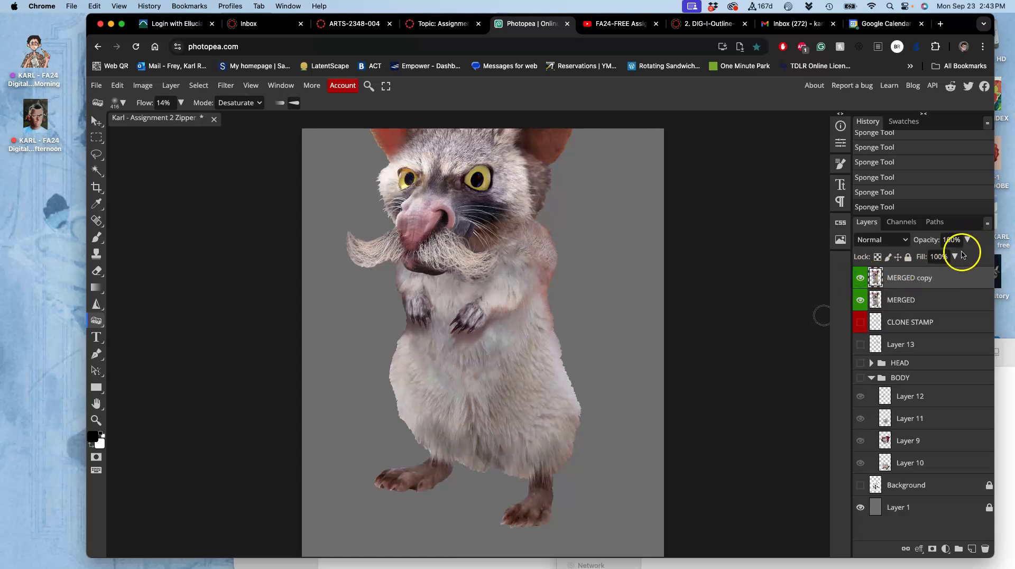
- Partially erase the desaturated belly fur on the MERGED copy layer with the Eraser at 21% opacity and a 595 px brush
click(96, 271)
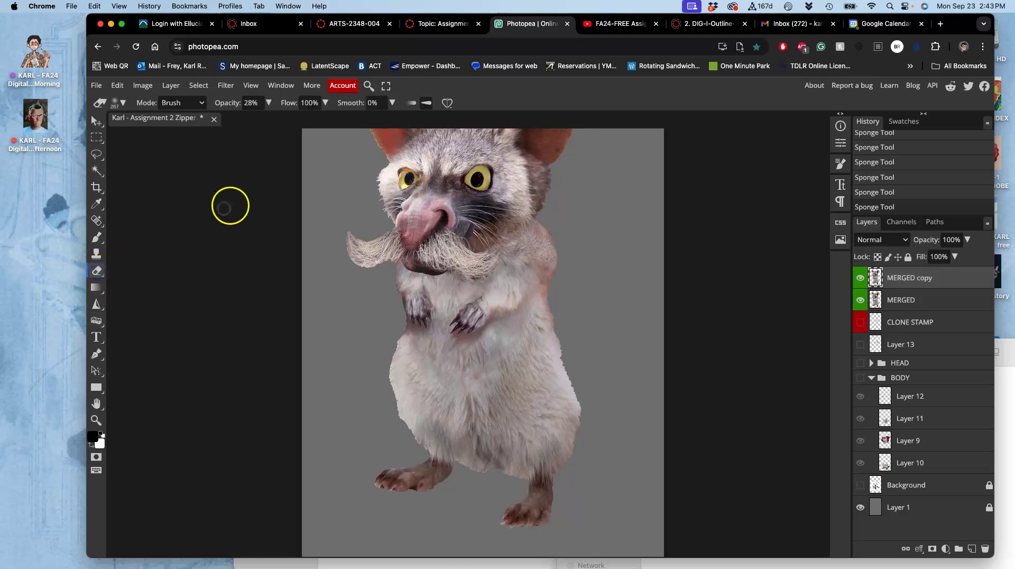
click(121, 102)
drag(231, 133, 236, 135)
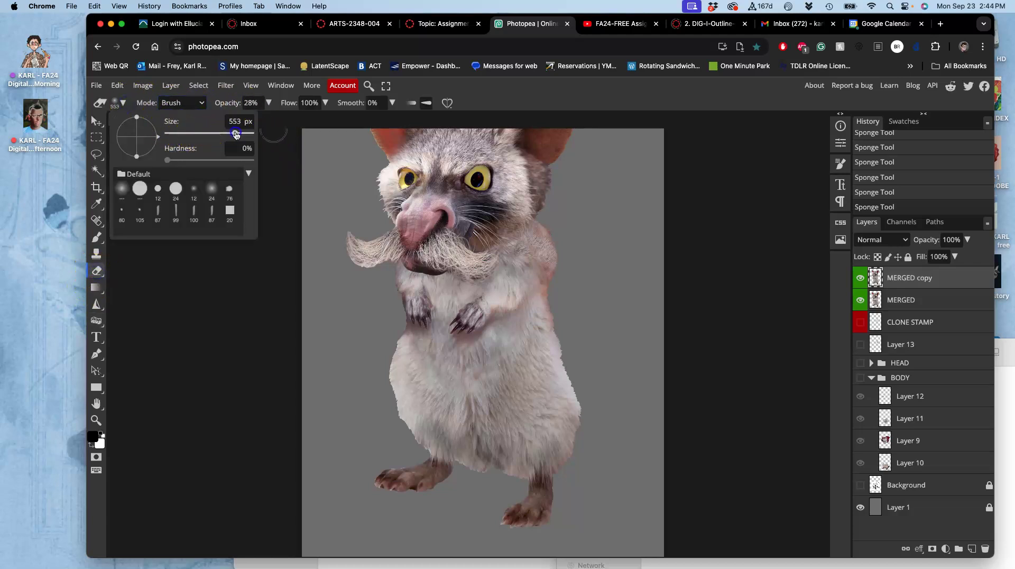
click(269, 103)
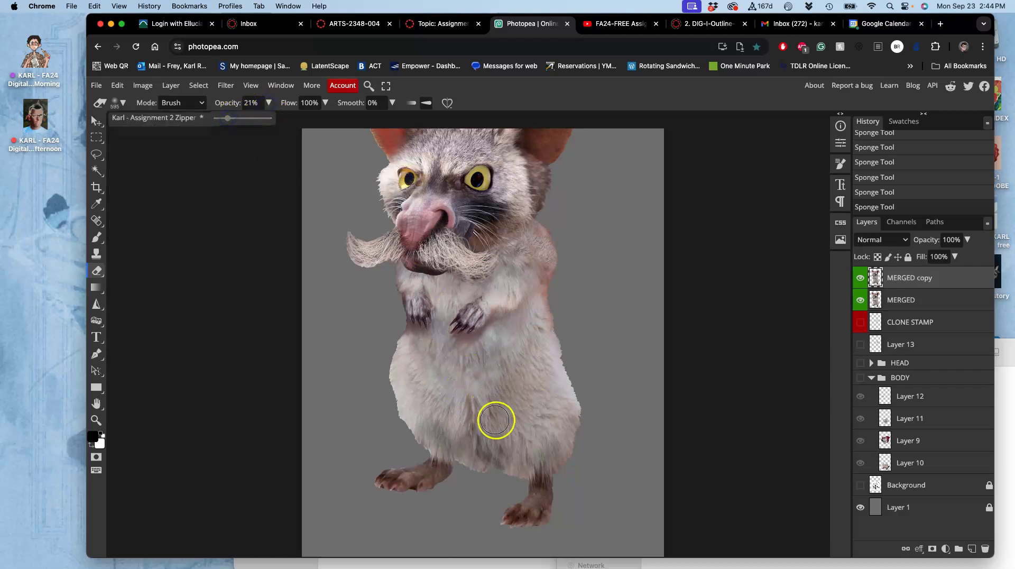
click(492, 463)
mouse_move(492, 463)
mouse_down()
mouse_move(433, 418)
mouse_move(431, 438)
mouse_move(463, 458)
mouse_move(489, 409)
mouse_move(496, 458)
mouse_move(527, 422)
mouse_move(569, 414)
mouse_move(541, 405)
mouse_move(513, 455)
mouse_move(482, 413)
mouse_move(463, 413)
mouse_move(452, 494)
mouse_move(597, 335)
mouse_move(546, 366)
mouse_move(448, 369)
mouse_move(417, 401)
mouse_move(419, 367)
mouse_move(499, 360)
mouse_move(441, 340)
mouse_move(446, 351)
mouse_move(452, 265)
mouse_move(492, 289)
mouse_move(526, 244)
mouse_move(526, 282)
mouse_move(545, 323)
mouse_move(531, 312)
mouse_move(523, 391)
mouse_move(503, 365)
mouse_up()
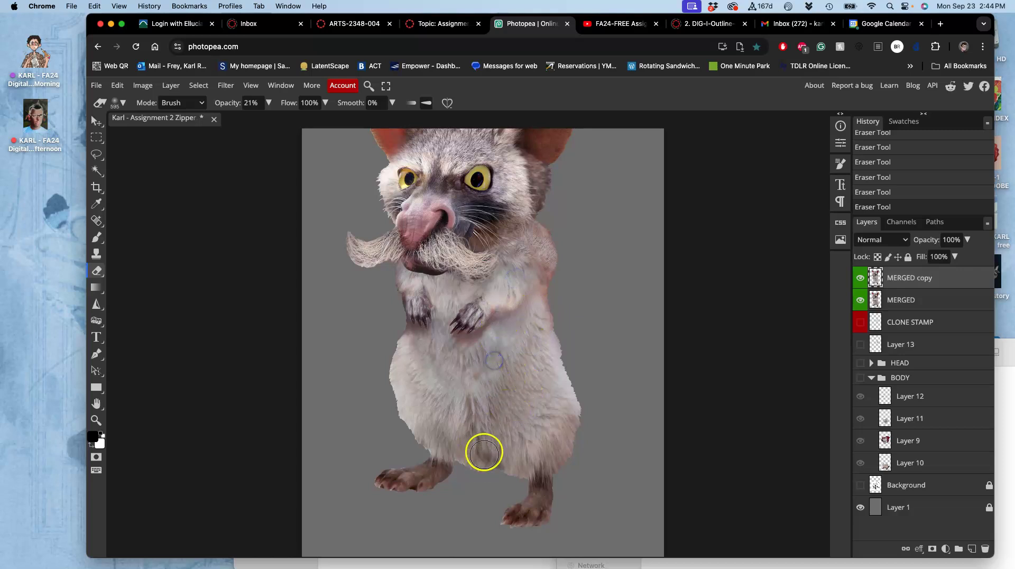
- Compare the whole creature before and after retouching by toggling the visibility of the MERGED copy layer
key(super+minus)
scroll(539, 307, up, 3)
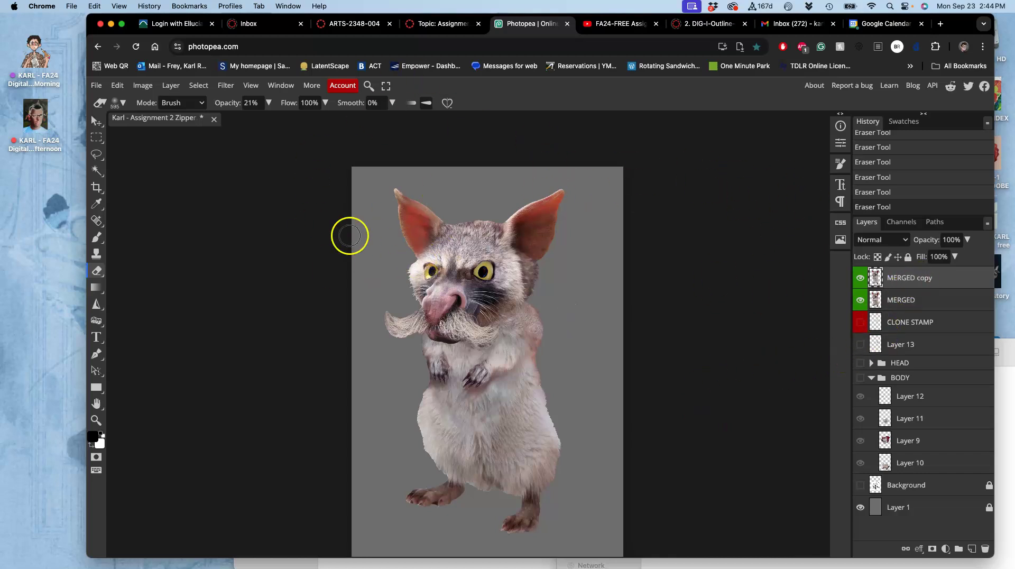
click(861, 280)
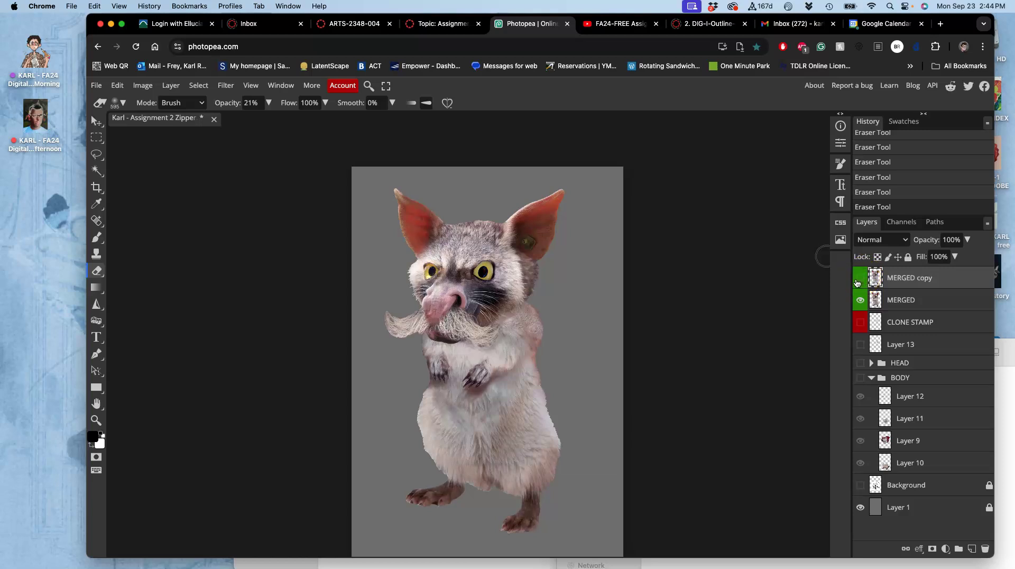
click(859, 280)
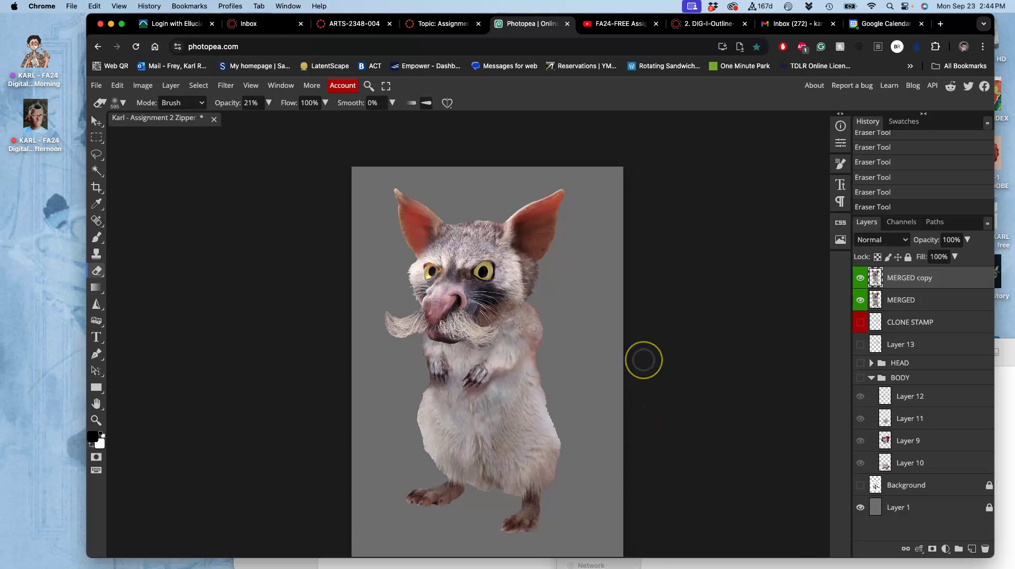
- Save the document, and hide the gray Layer 1 so the creature stands on a transparent background
key(super+s)
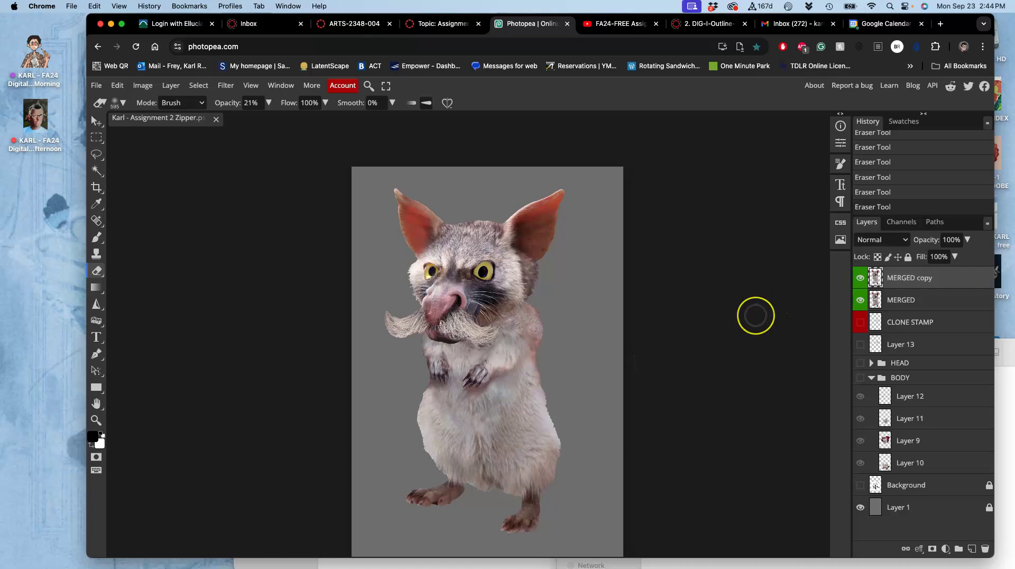
scroll(756, 315, down, 2)
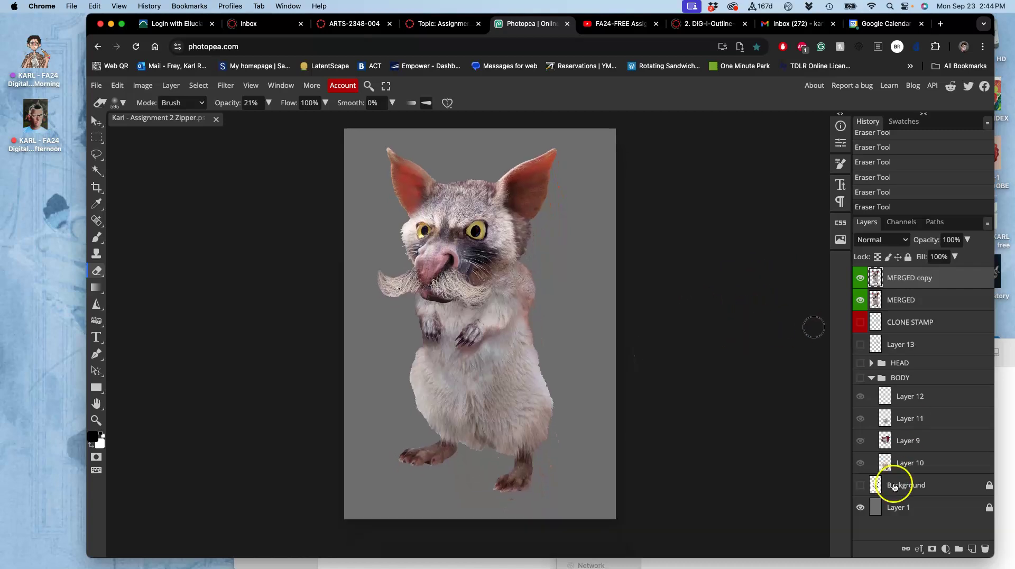
click(861, 508)
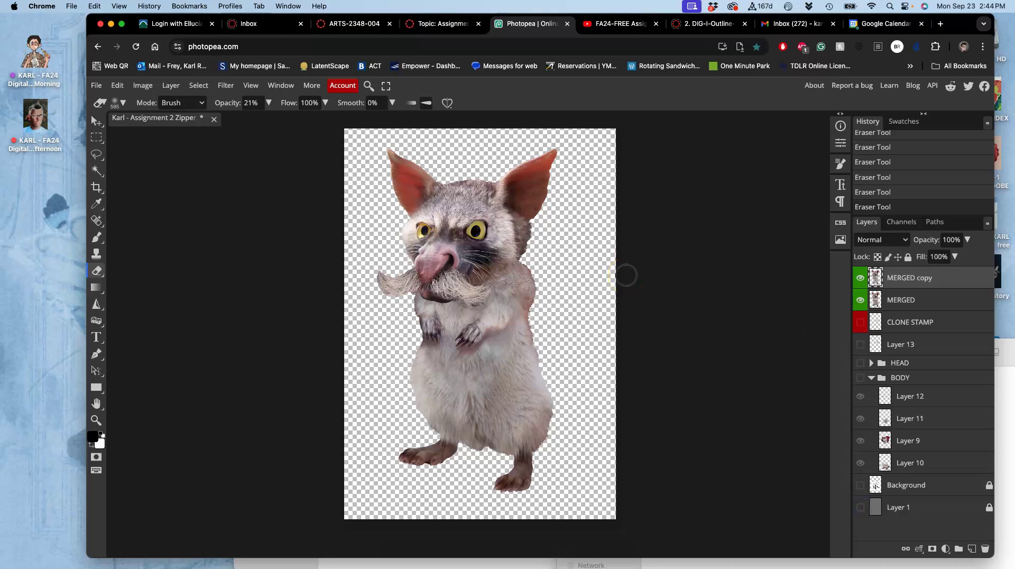
- Export the creature as a PNG at 4110 × 5955 px and 100% quality, and dismiss the ad-blocker notice
click(96, 85)
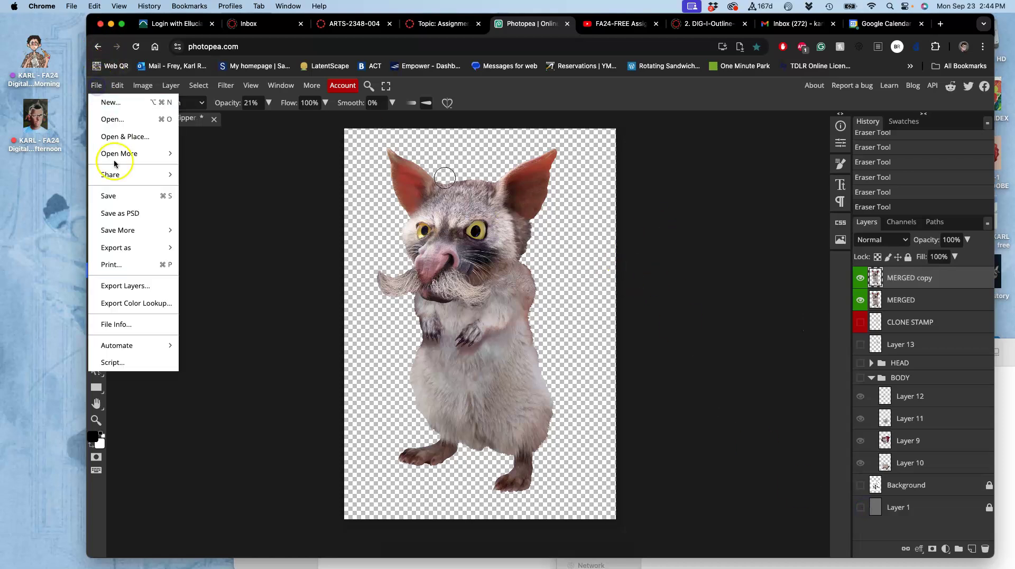
mouse_move(119, 247)
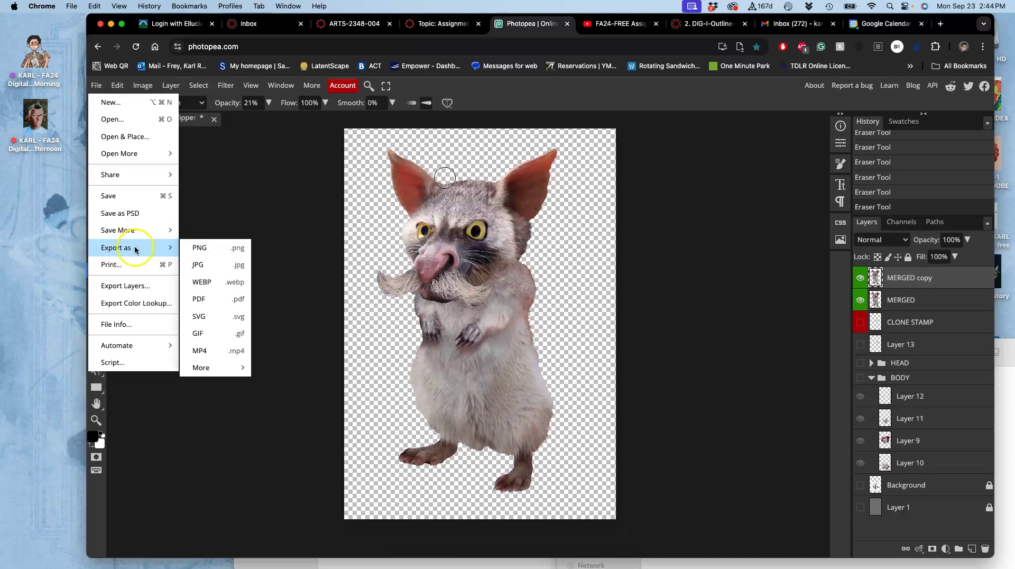
click(196, 249)
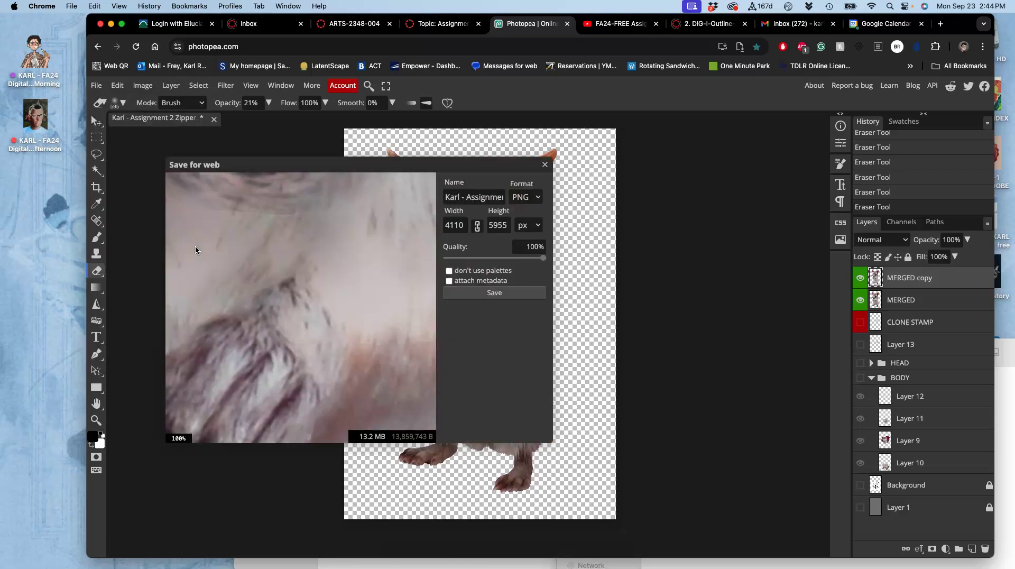
click(495, 294)
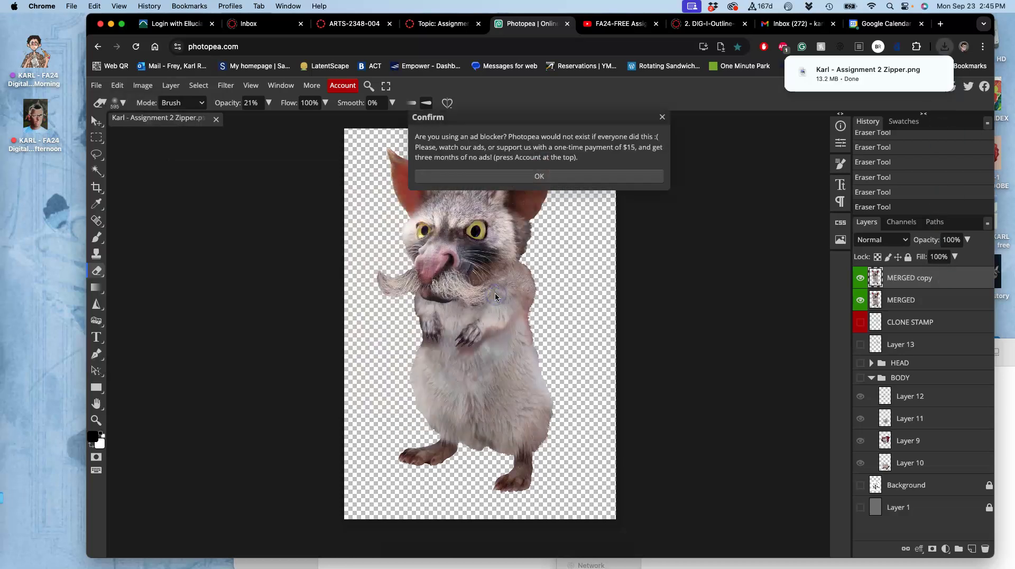
click(548, 176)
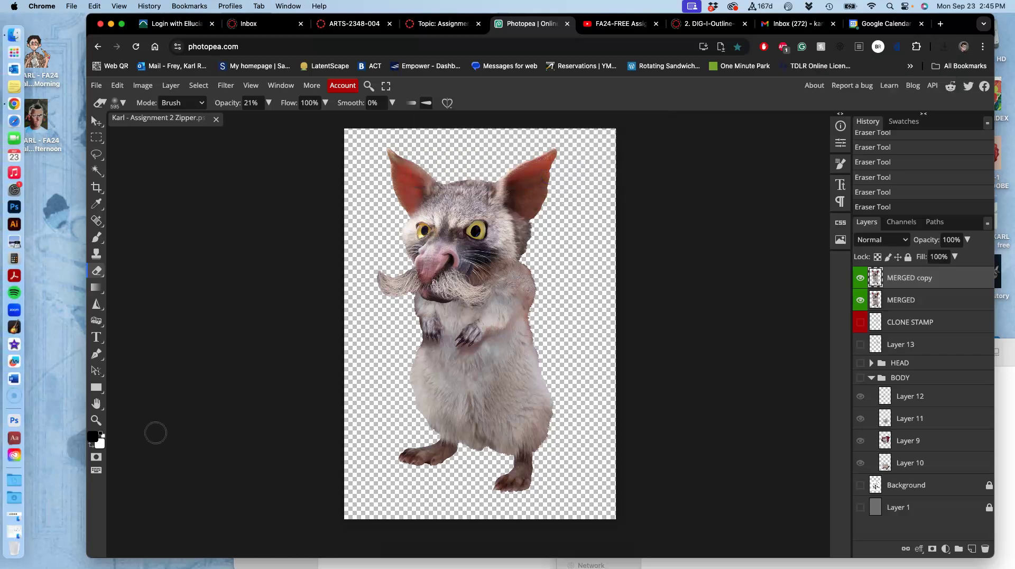
- Move the exported PNG from the downloads to the desktop and tag it orange
click(12, 501)
drag(83, 174, 60, 202)
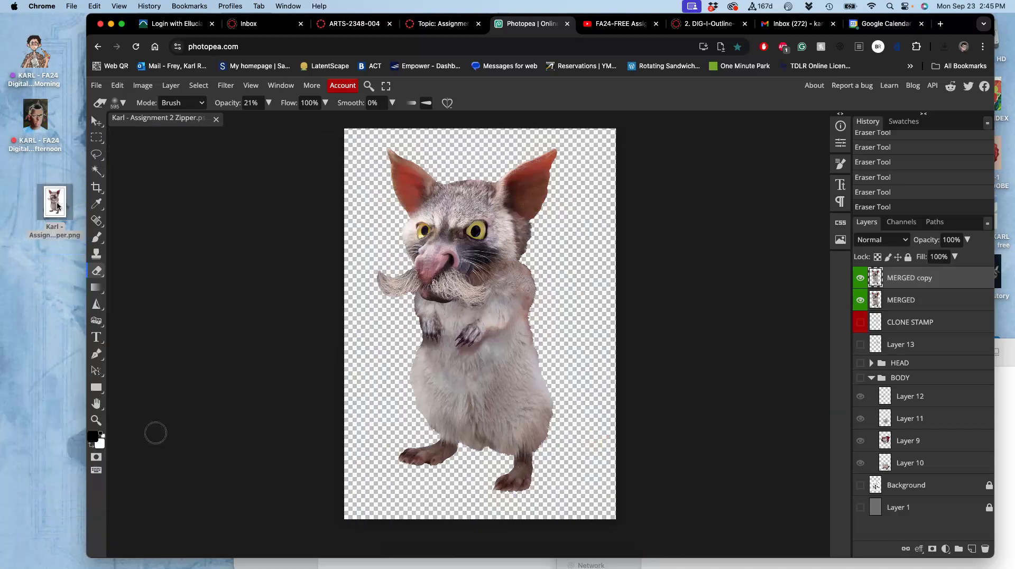
right_click(52, 213)
click(83, 373)
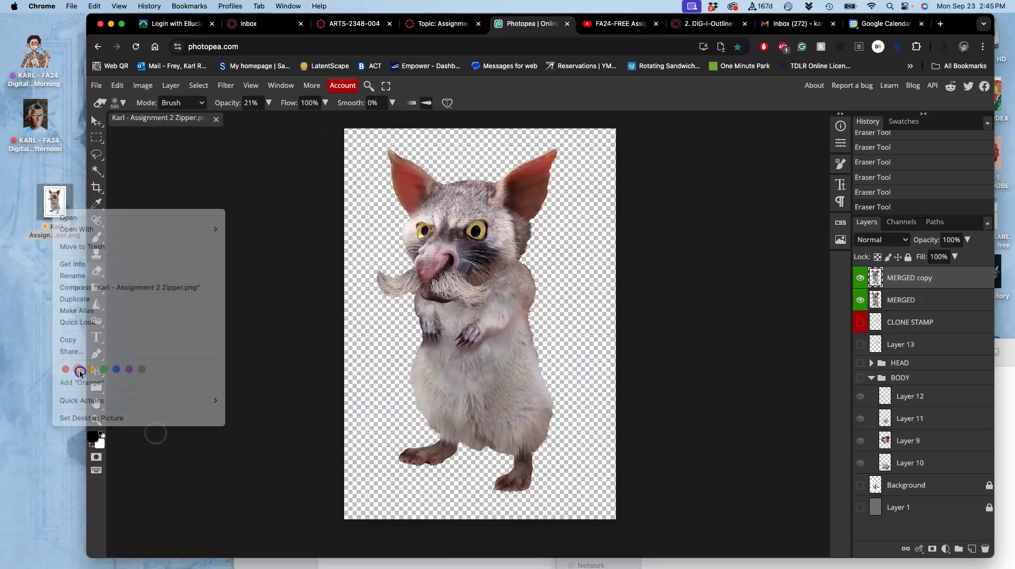
- Switch to the Canvas discussion Assignment #2 (Collaged Creature) and open the instructor's own reply for editing
click(431, 15)
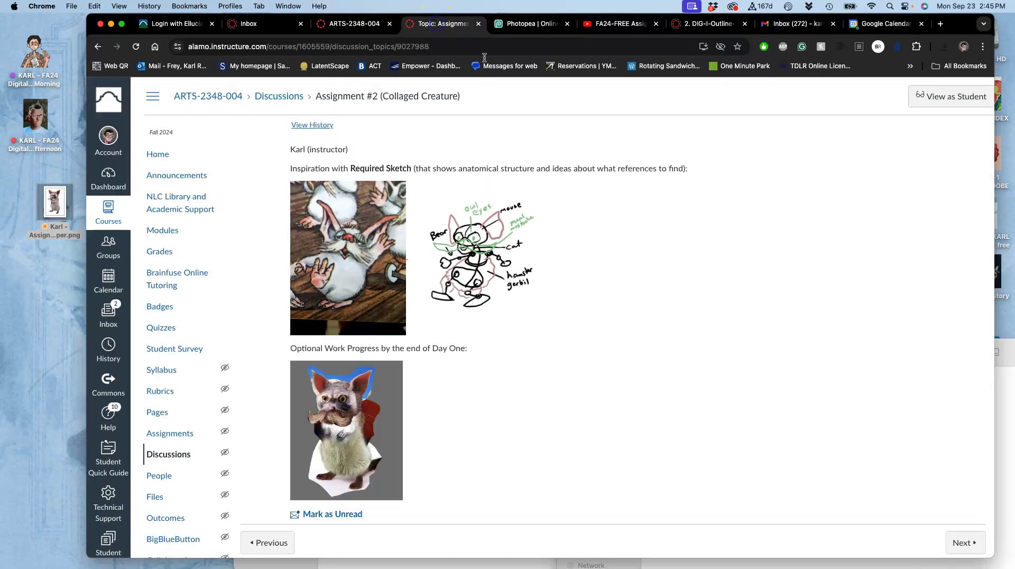
scroll(968, 141, up, 2)
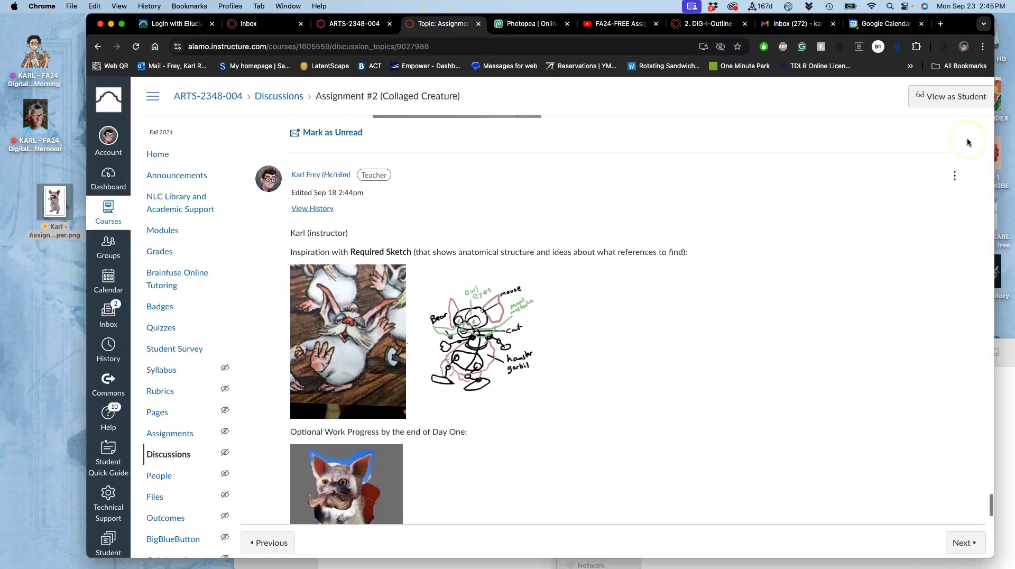
click(956, 176)
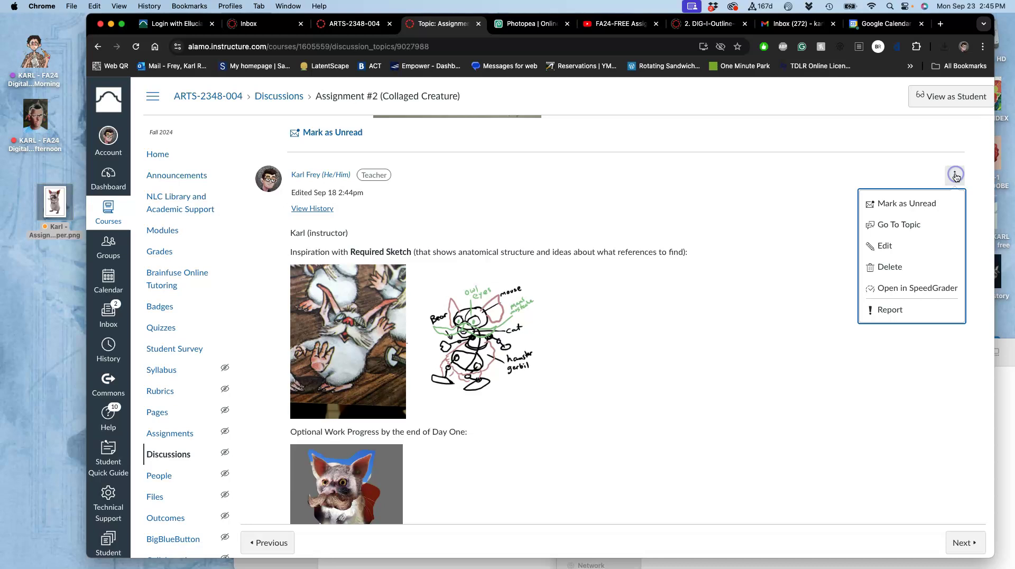
click(899, 243)
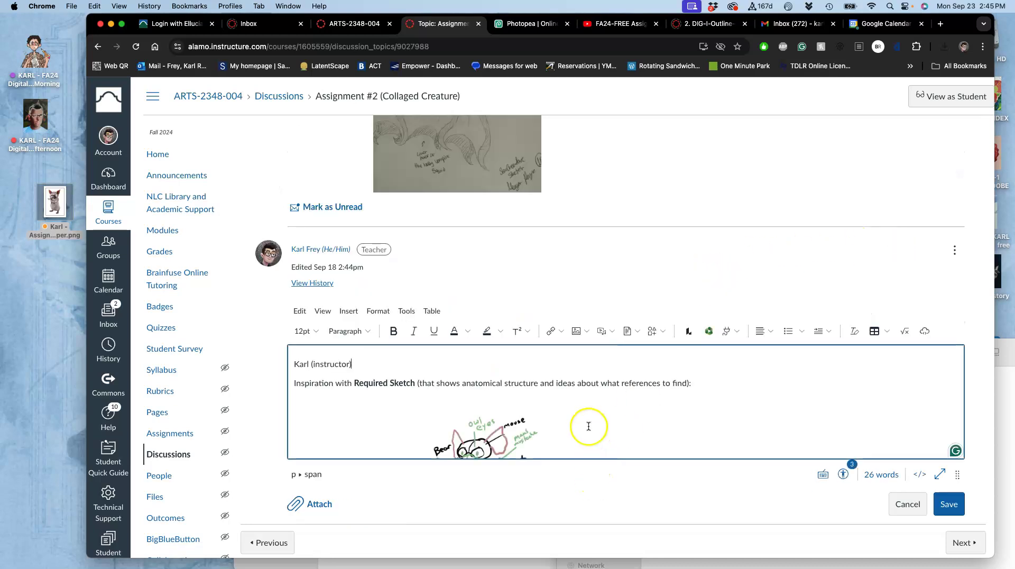
- Add the caption "Required Final Creature from Head to Toe, Saved as a .PNG with no background visible:" below the day-one image, followed by blank lines
scroll(467, 405, down, 5)
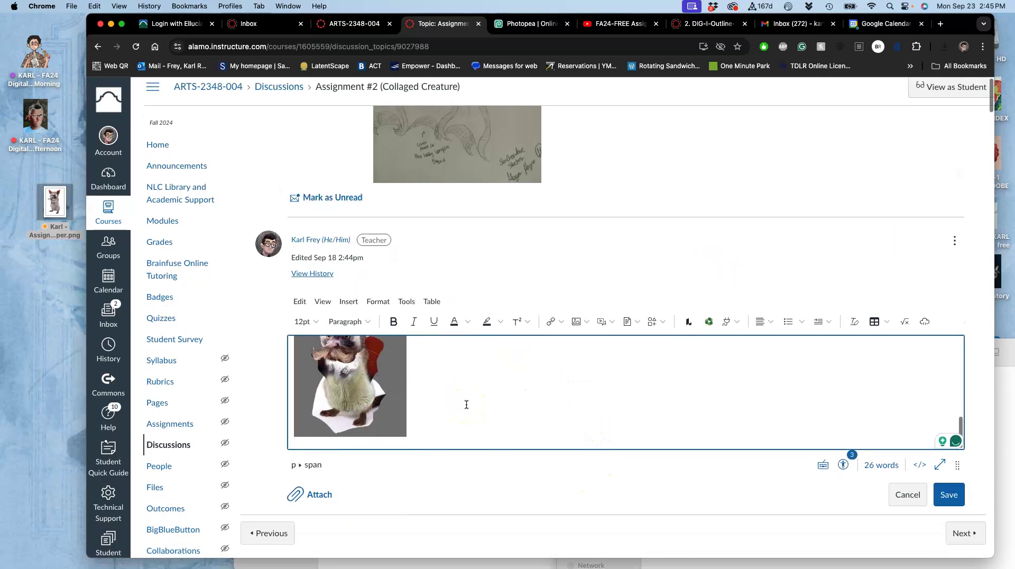
scroll(425, 420, down, 1)
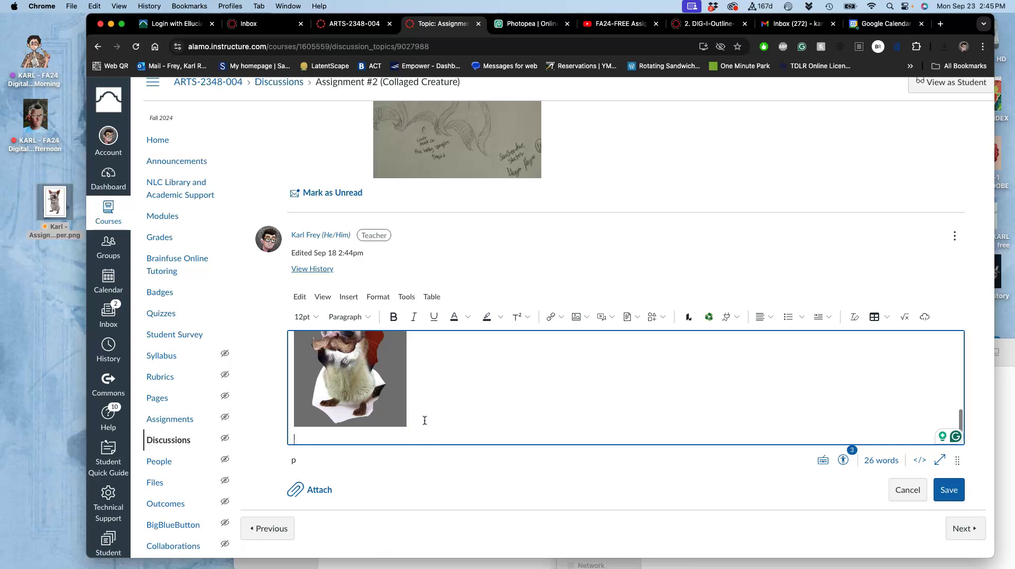
text(Re)
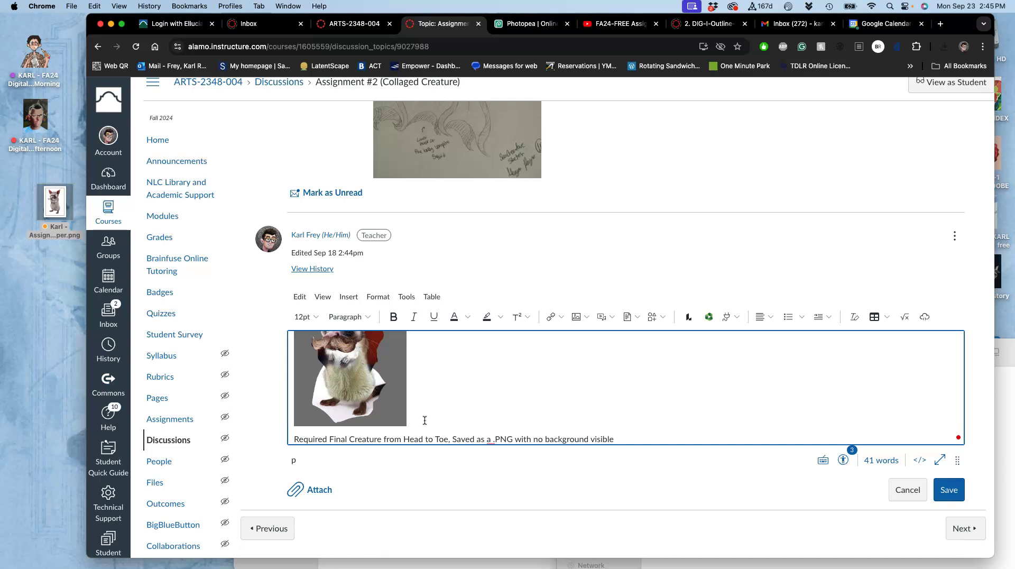
text(:)
key(Return)
key(Return)
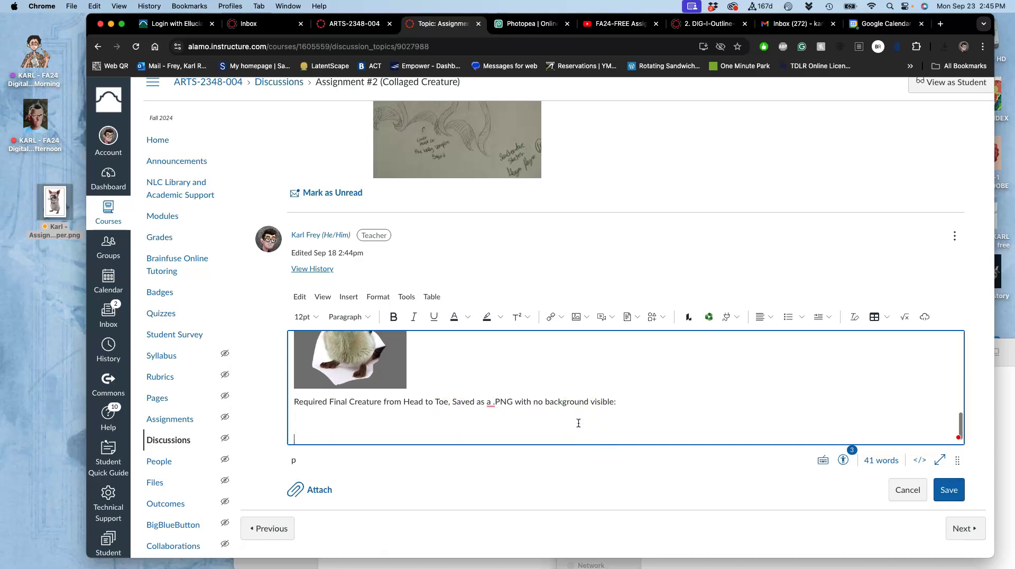
- Check the exported PNG from the desktop in Preview and close it again
click(53, 205)
double_click(53, 205)
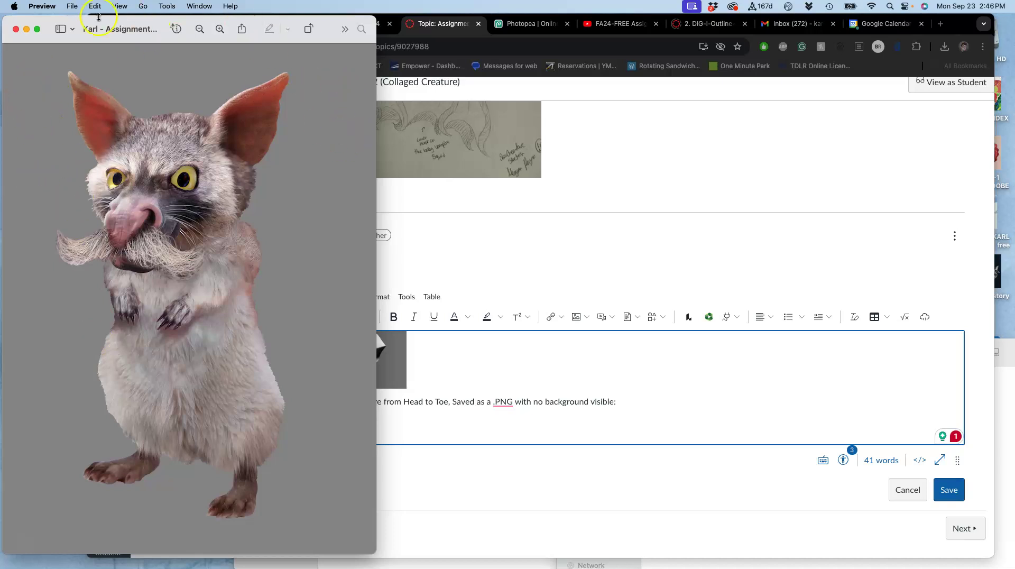
click(16, 29)
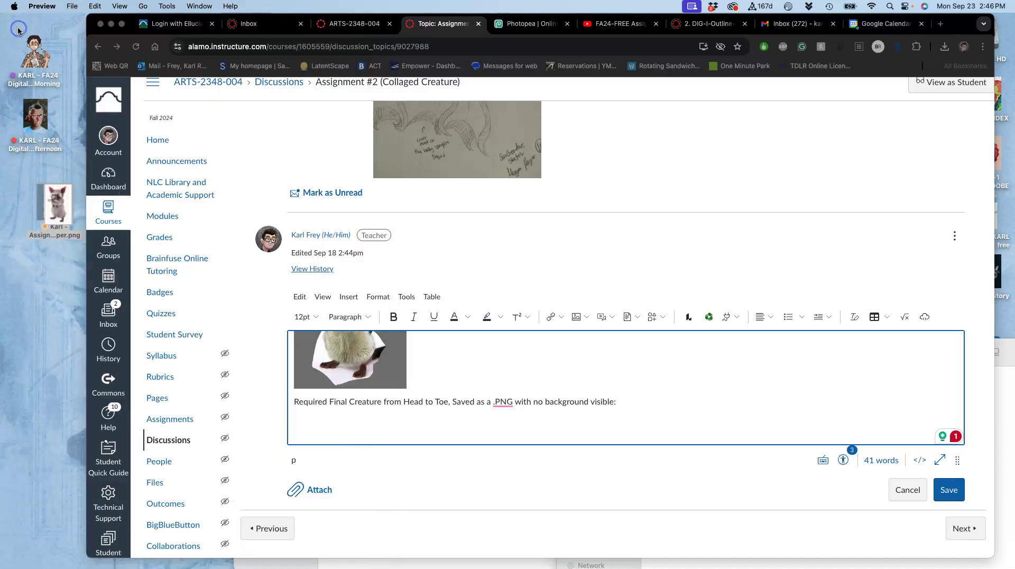
- Insert the exported PNG into the reply below the new caption and shrink it to slightly under half its width
drag(51, 205, 343, 423)
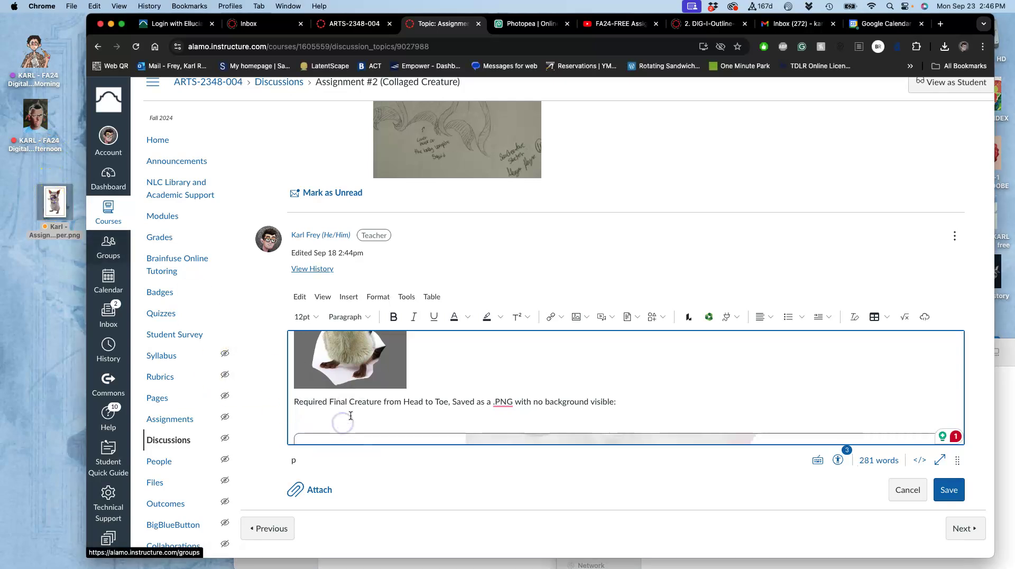
click(366, 404)
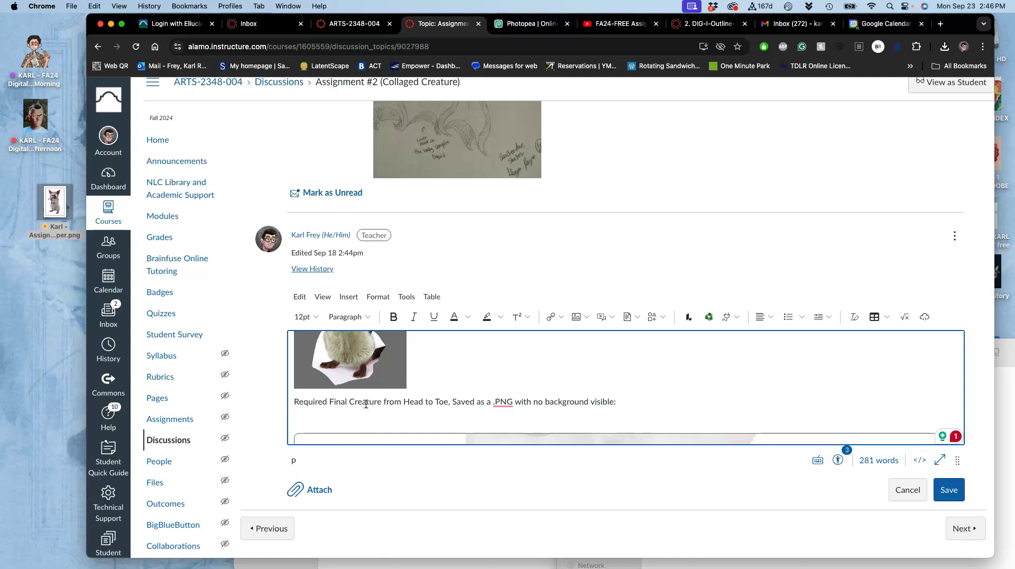
scroll(366, 403, down, 5)
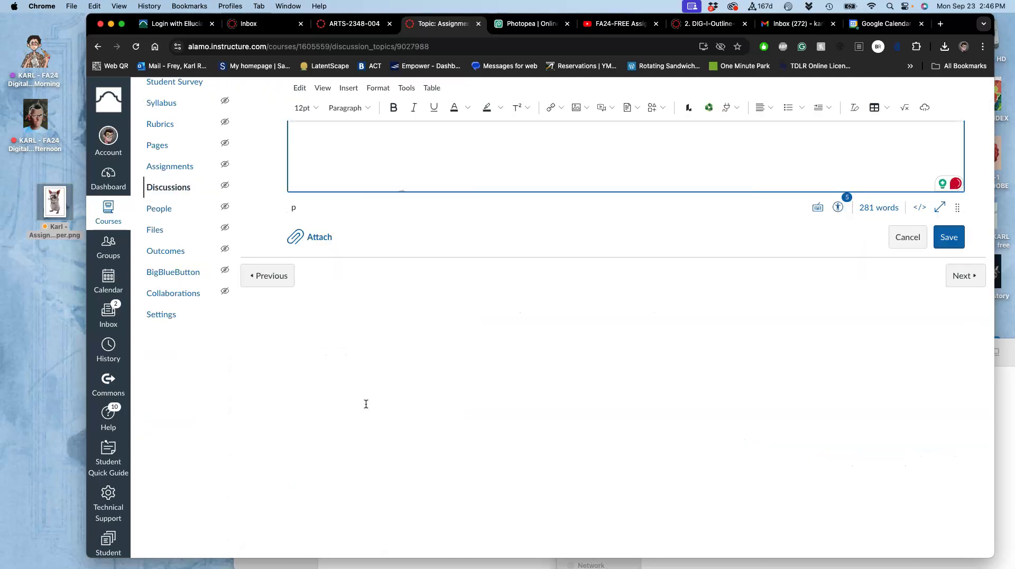
scroll(366, 403, up, 2)
click(584, 261)
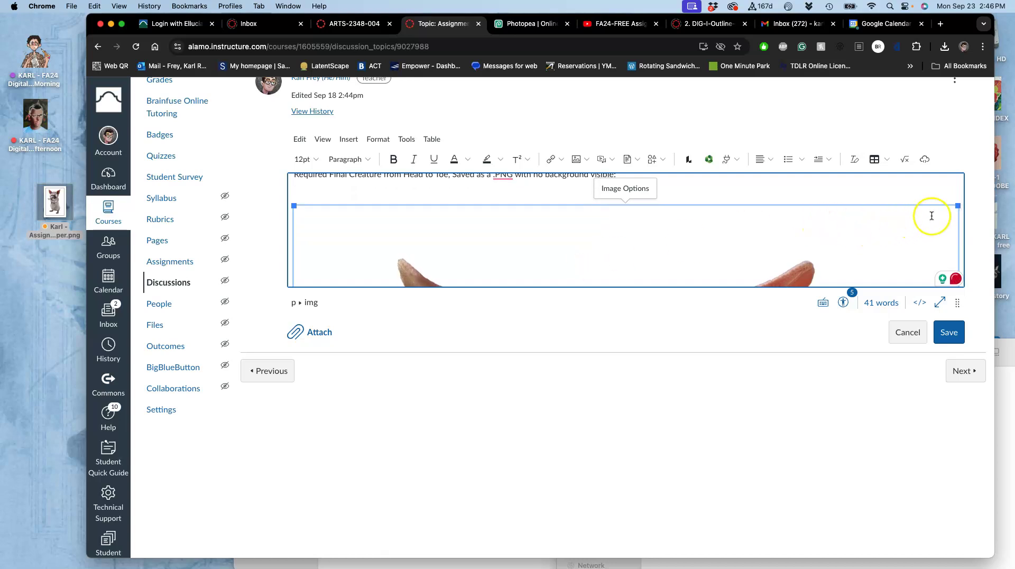
drag(958, 206, 601, 179)
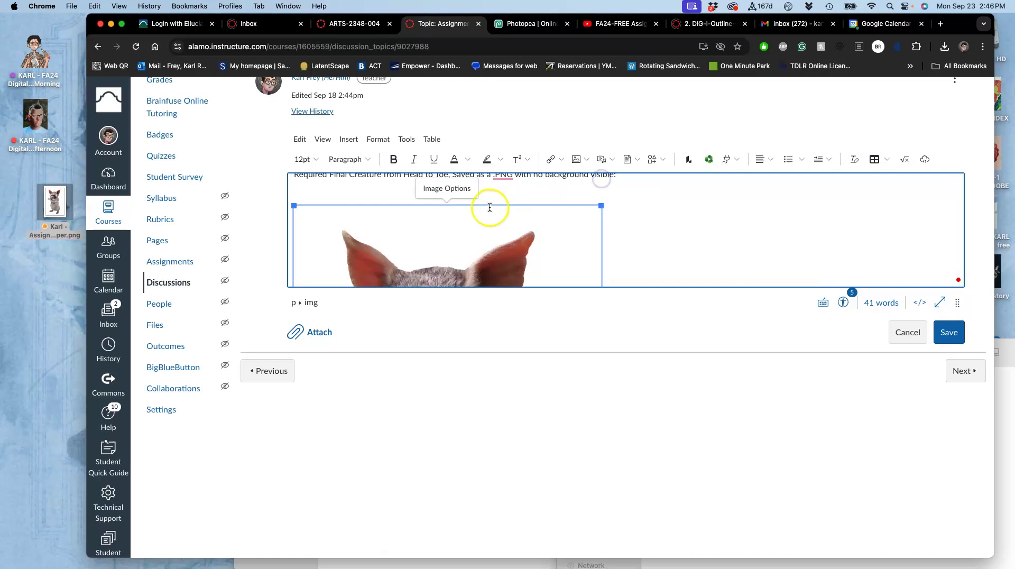
- Remove the blank line between the caption and the creature image, and save the edited reply
click(491, 194)
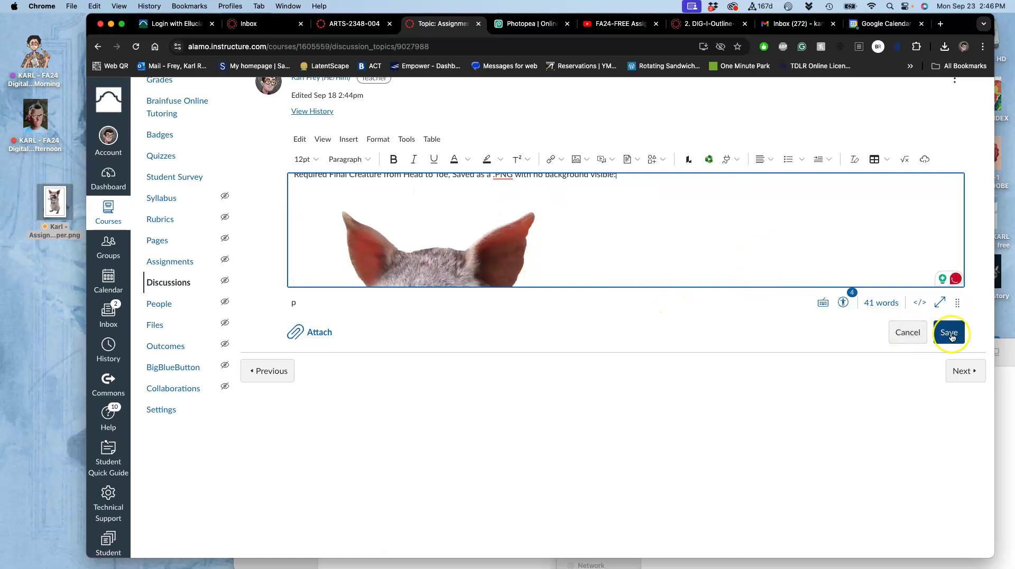
click(949, 333)
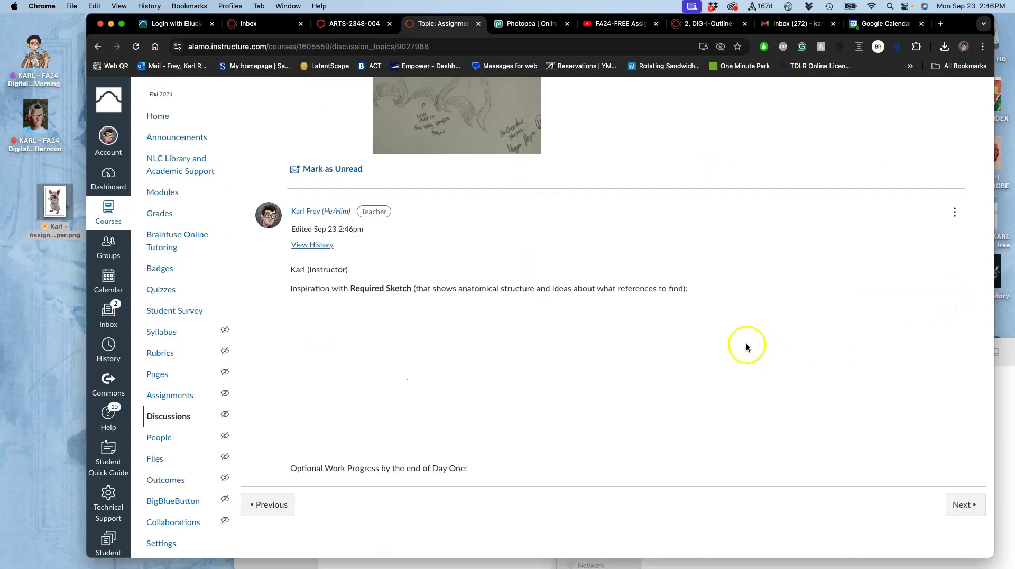
- Review the saved reply at 80% page zoom, comparing the inspiration and sketch, the day-one progress and the final creature
scroll(640, 339, down, 3)
scroll(633, 338, down, 10)
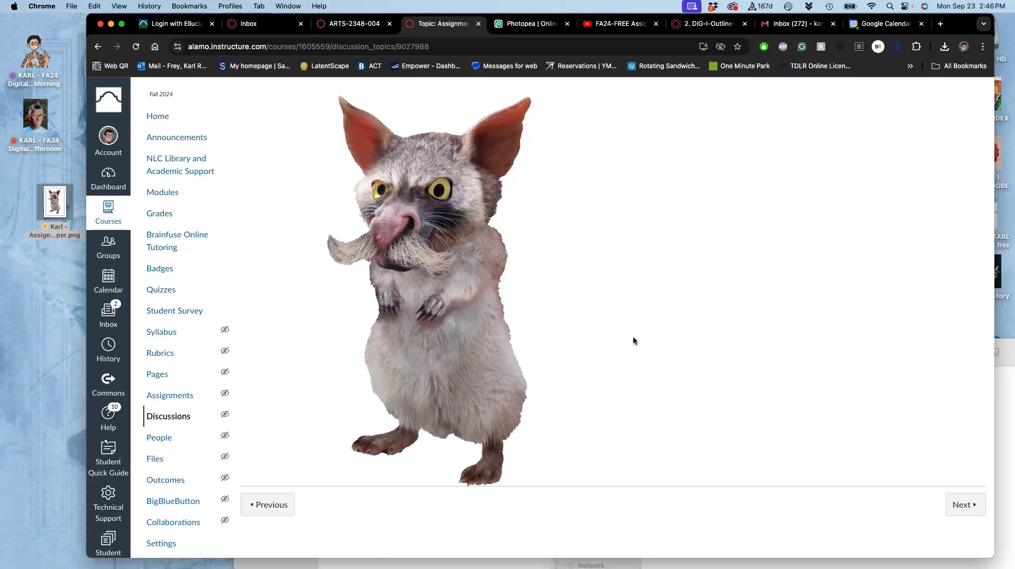
click(586, 329)
key(super+minus)
key(super+minus)
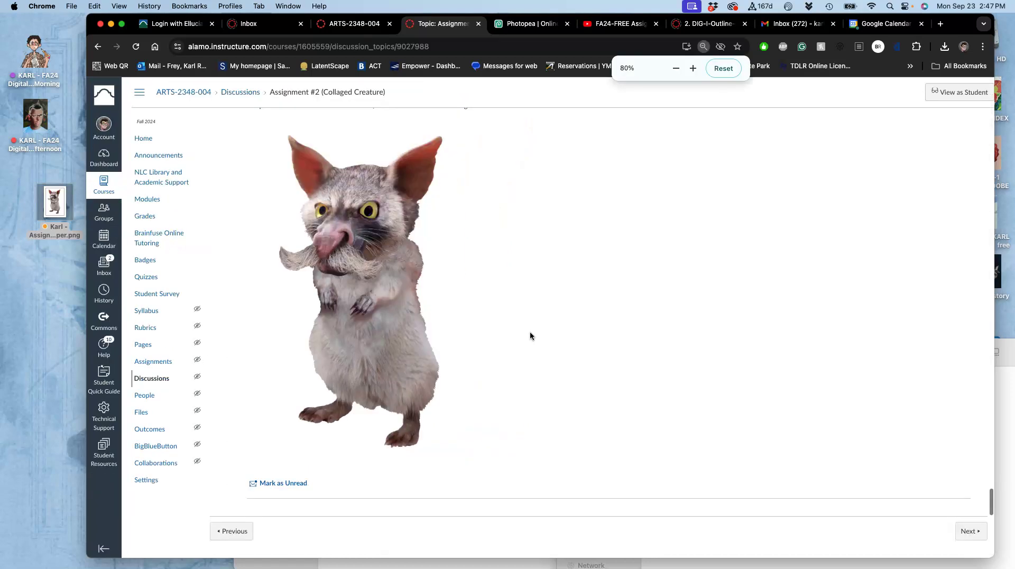
scroll(529, 335, up, 5)
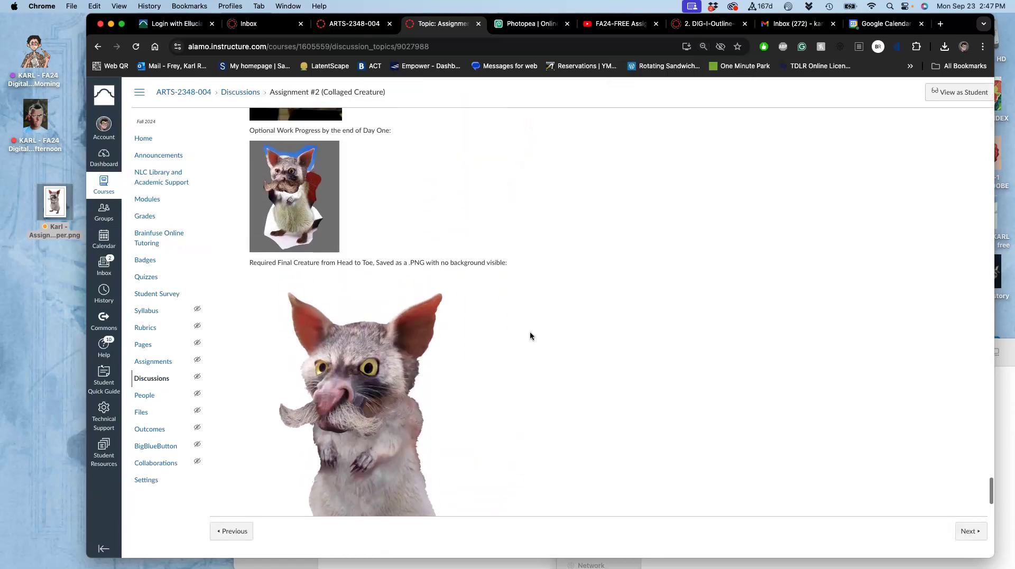
scroll(530, 331, up, 5)
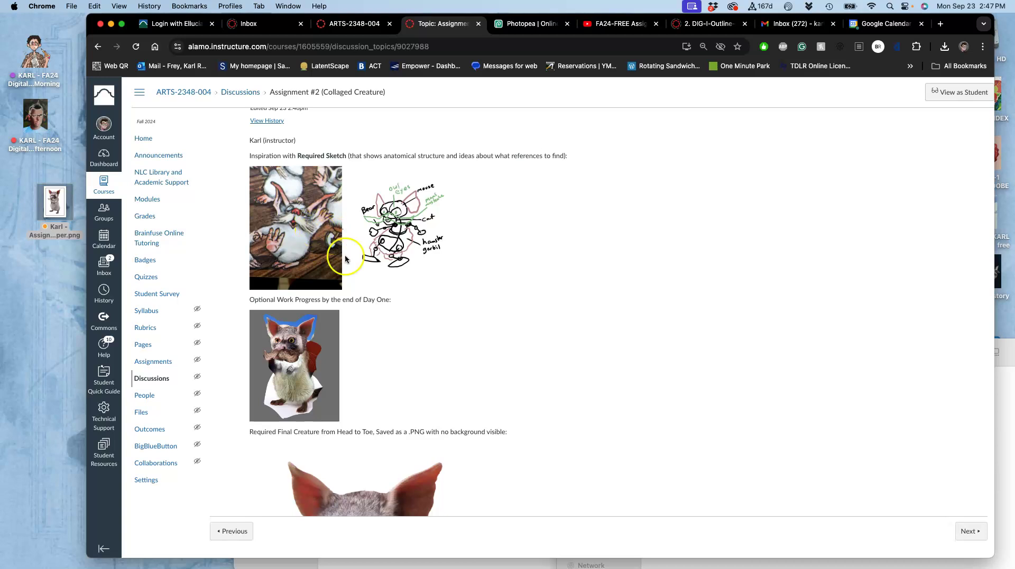
scroll(423, 371, down, 8)
scroll(424, 371, up, 7)
scroll(423, 371, down, 9)
scroll(423, 372, up, 6)
scroll(423, 371, up, 10)
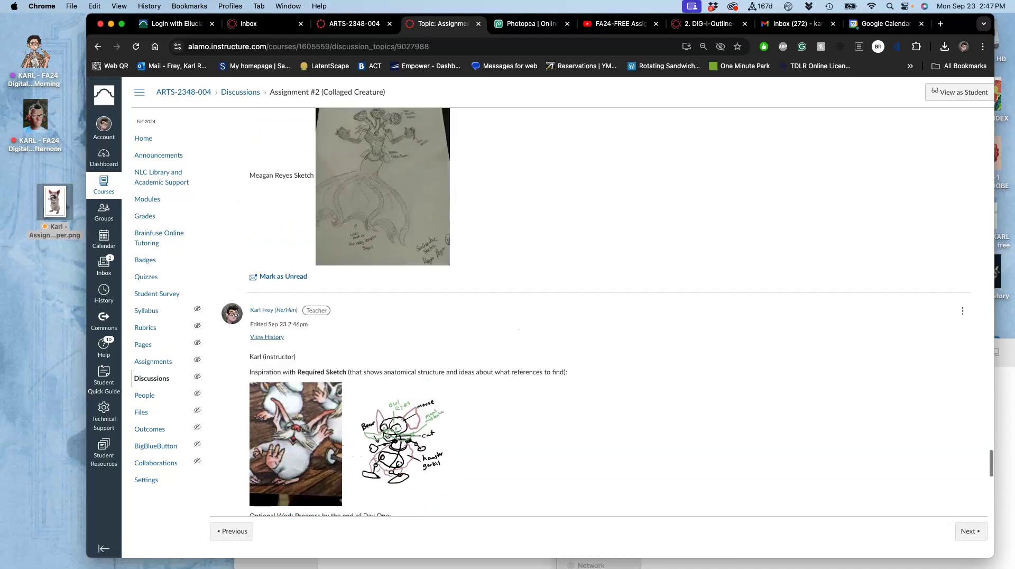